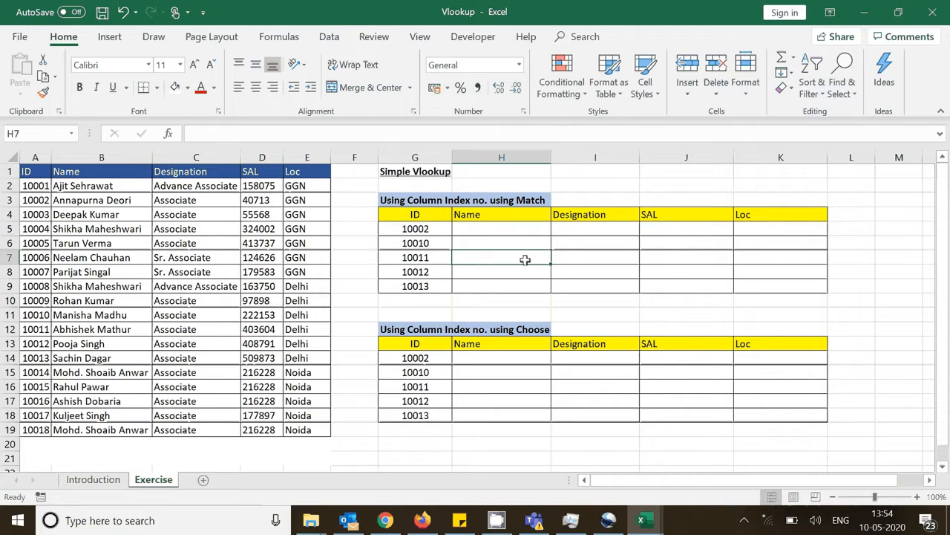
- Compare the header order of the Match lookup table in row 4 with the source table's headers in row 1
left_click(572, 248)
left_click(532, 216)
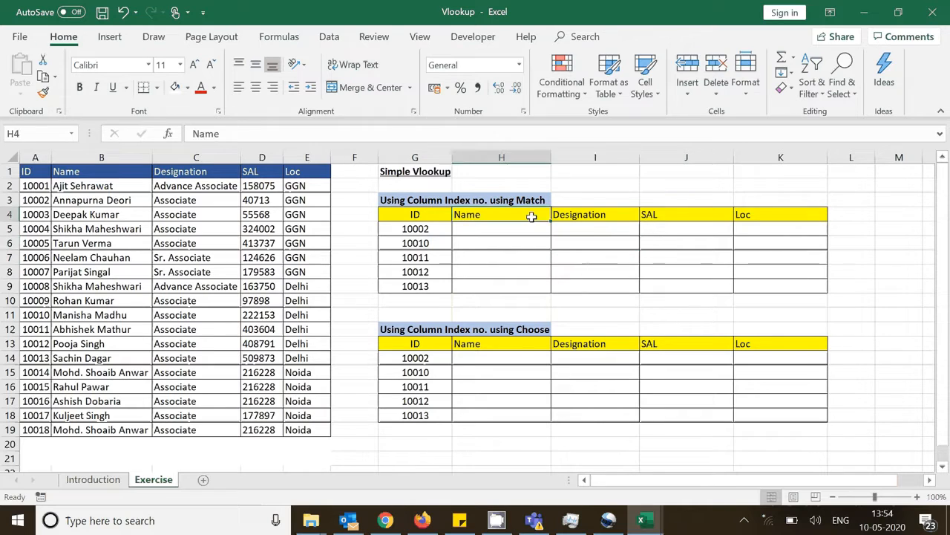
key("Right")
key("Right")
key("Right")
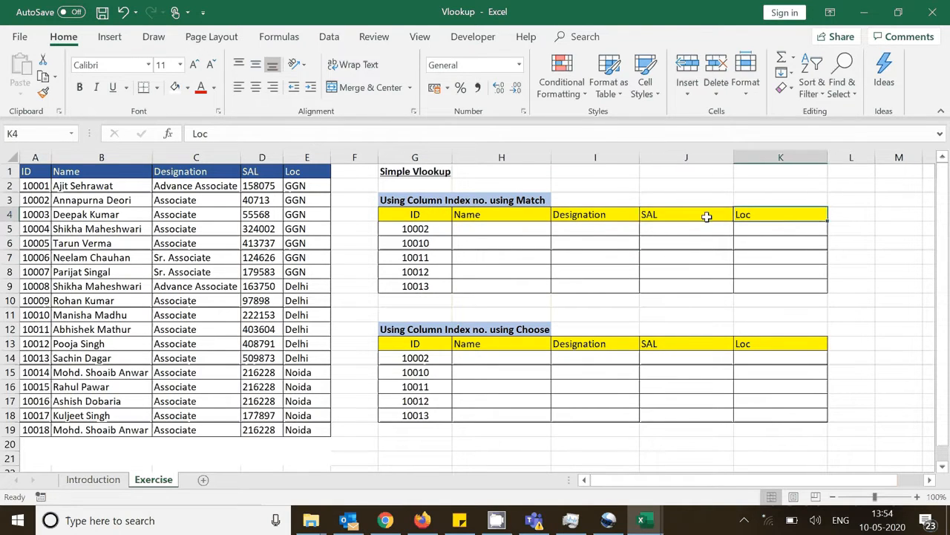
left_click_drag(89, 171, 300, 173)
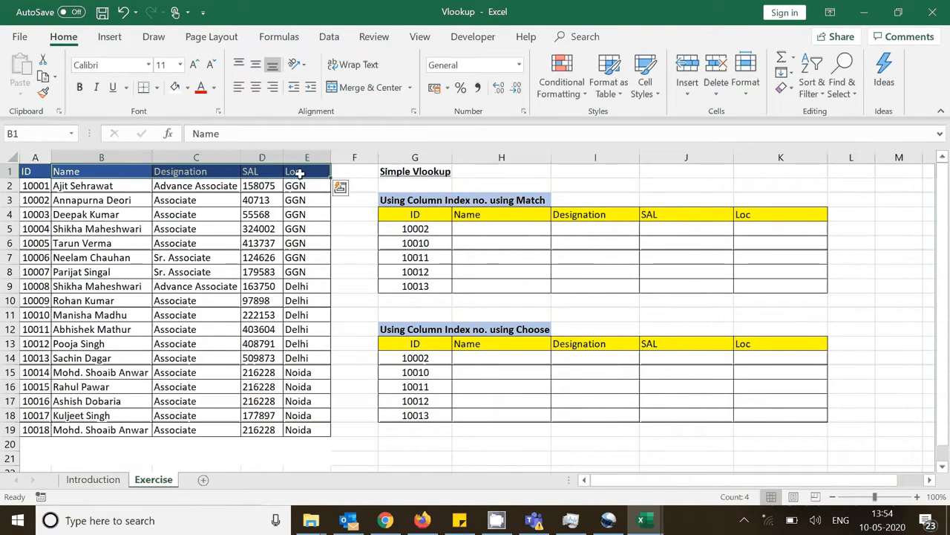
left_click_drag(539, 217, 773, 217)
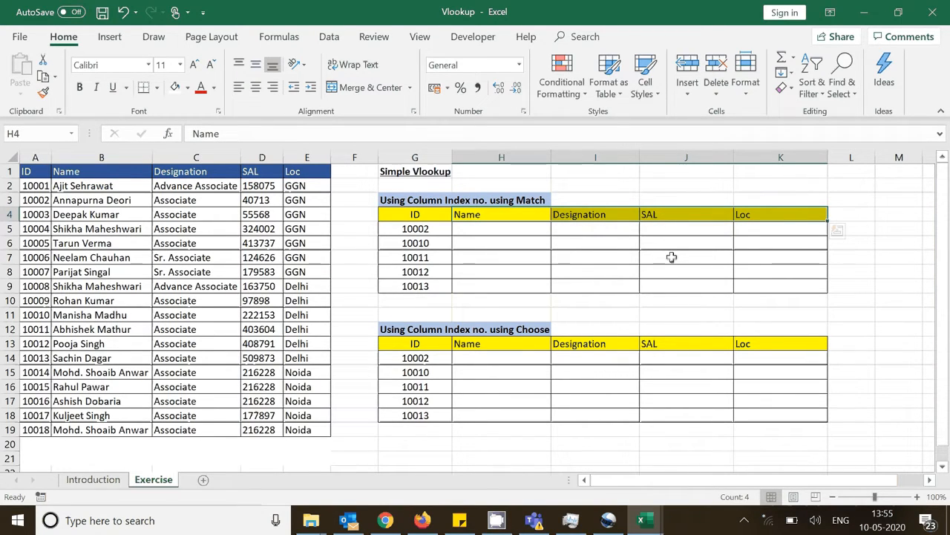
left_click_drag(557, 257, 534, 257)
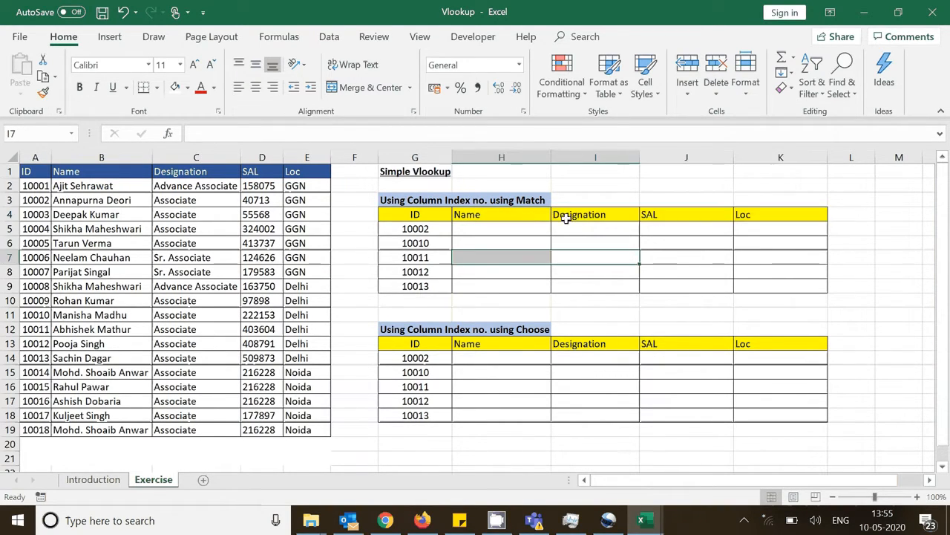
- Change the Match table's headers in H4:K4 to Loc, Sal, Name and Designation
left_click(532, 215)
type("Loc")
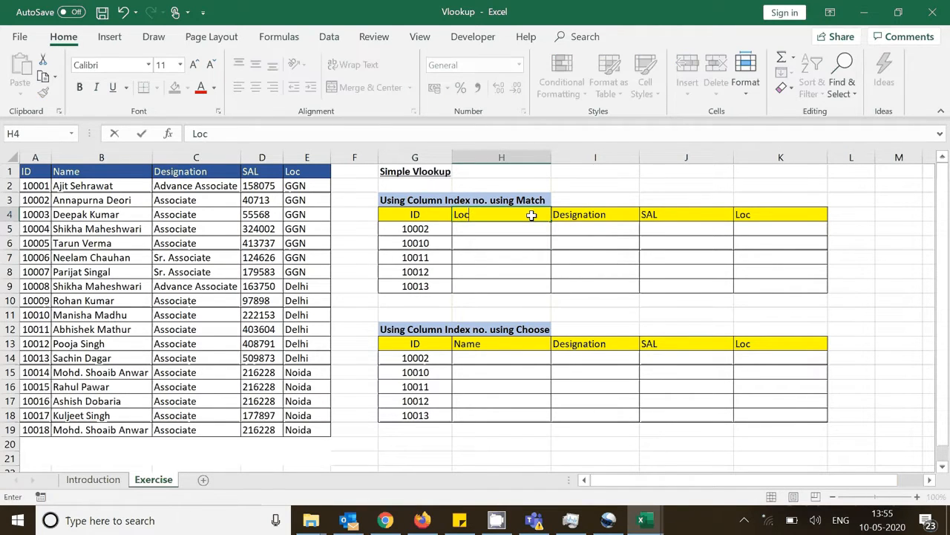
key("Tab")
type("Sal")
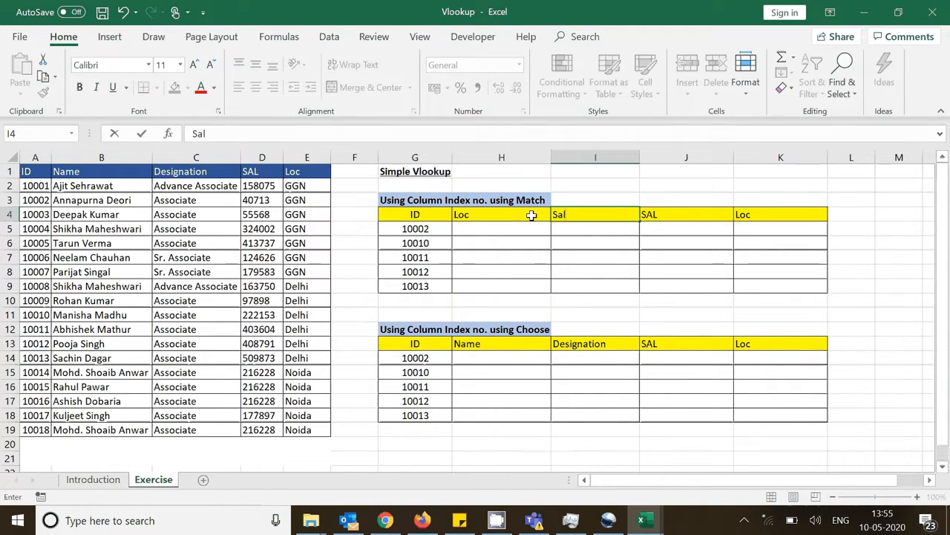
key("Tab")
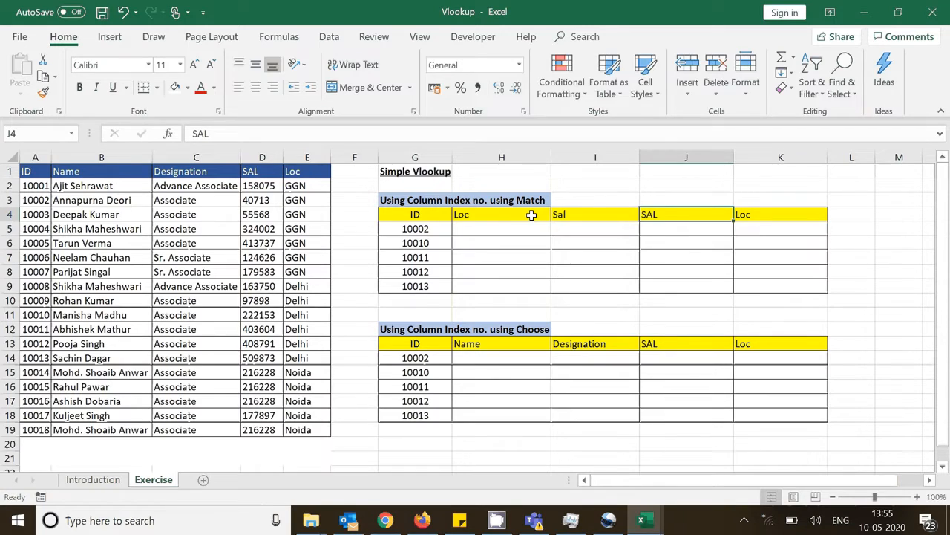
type("Name")
key("Tab")
type("Desina")
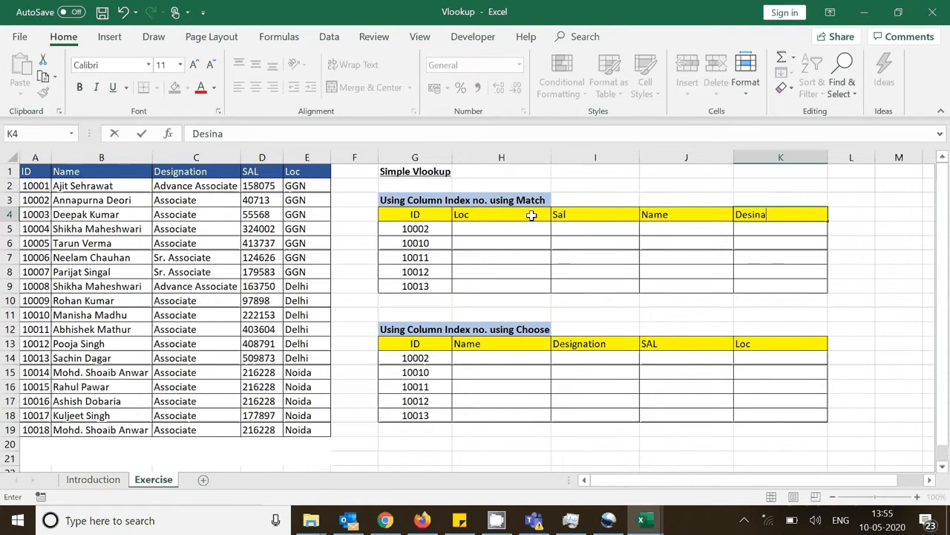
key("BackSpace")
key("BackSpace")
type("gnation")
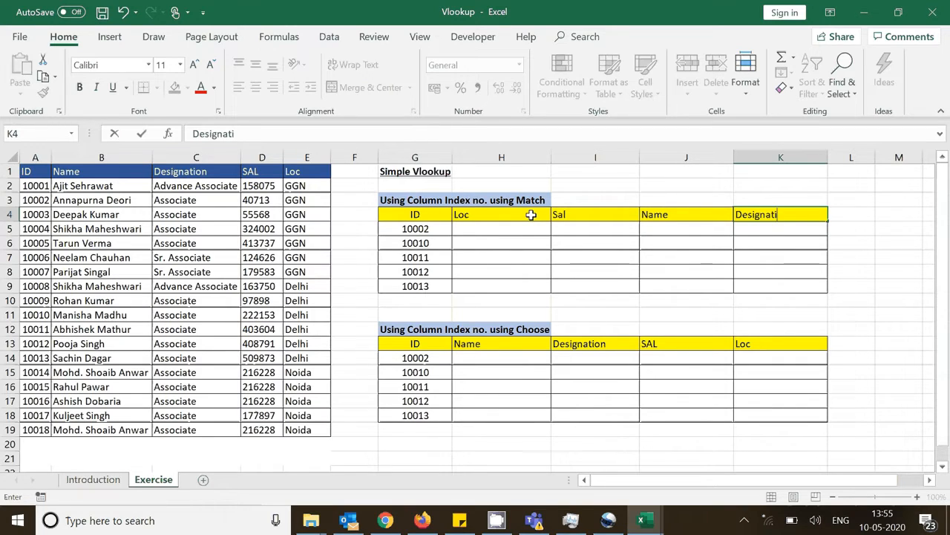
left_click(577, 272)
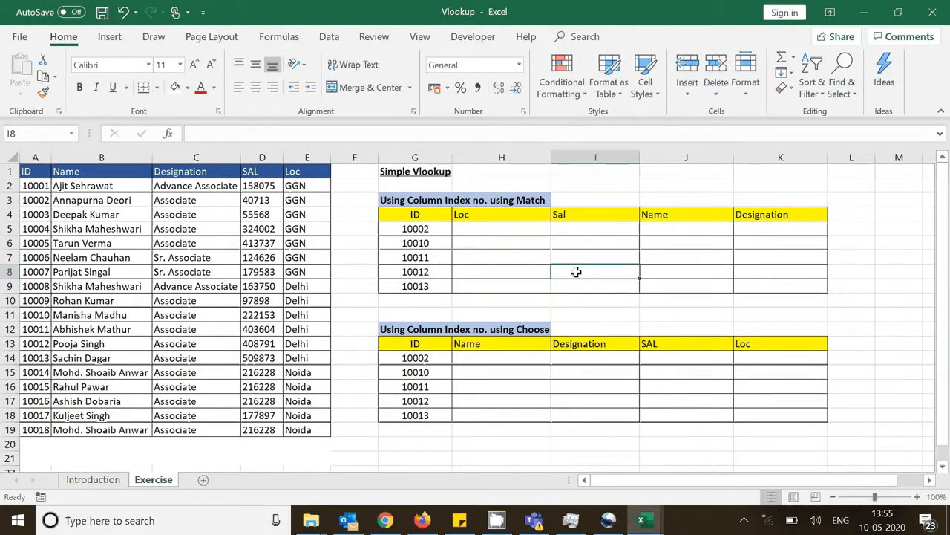
left_click(514, 217)
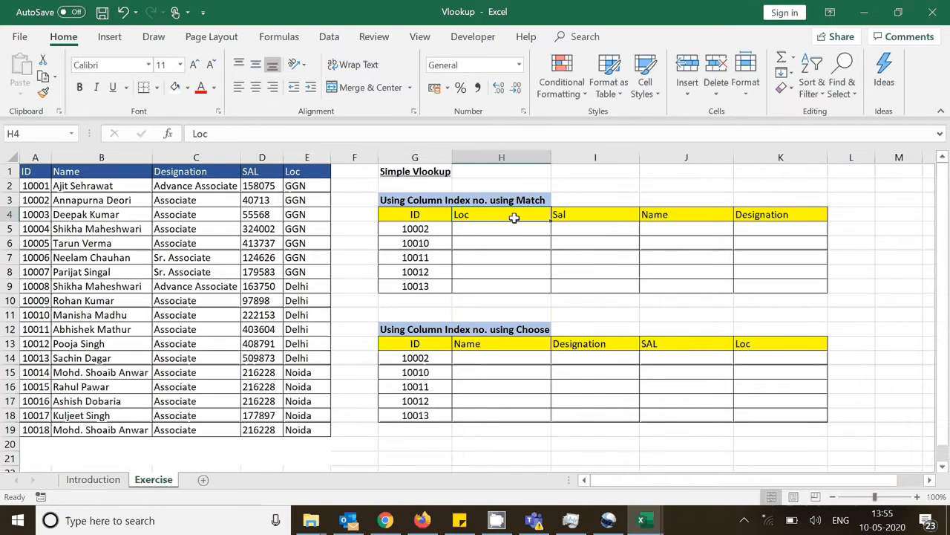
left_click_drag(514, 217, 761, 215)
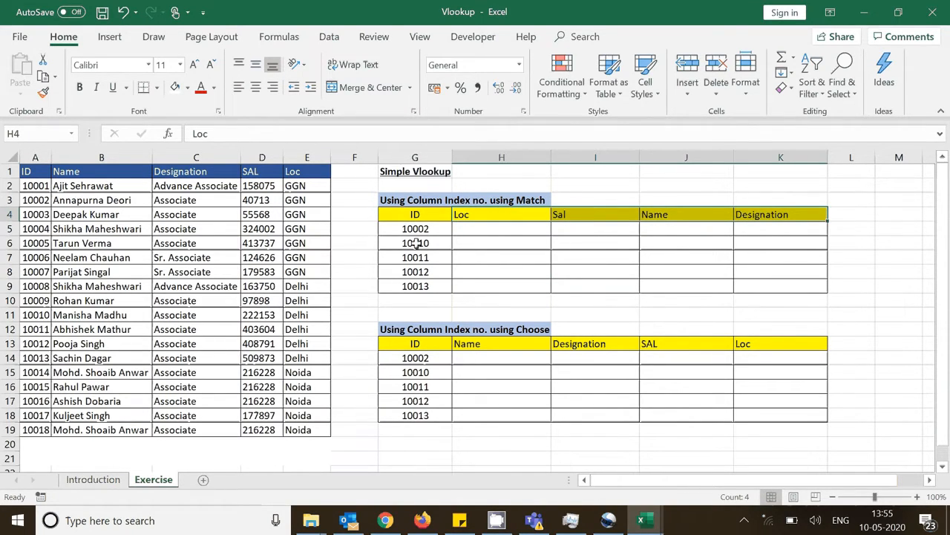
left_click_drag(33, 171, 307, 184)
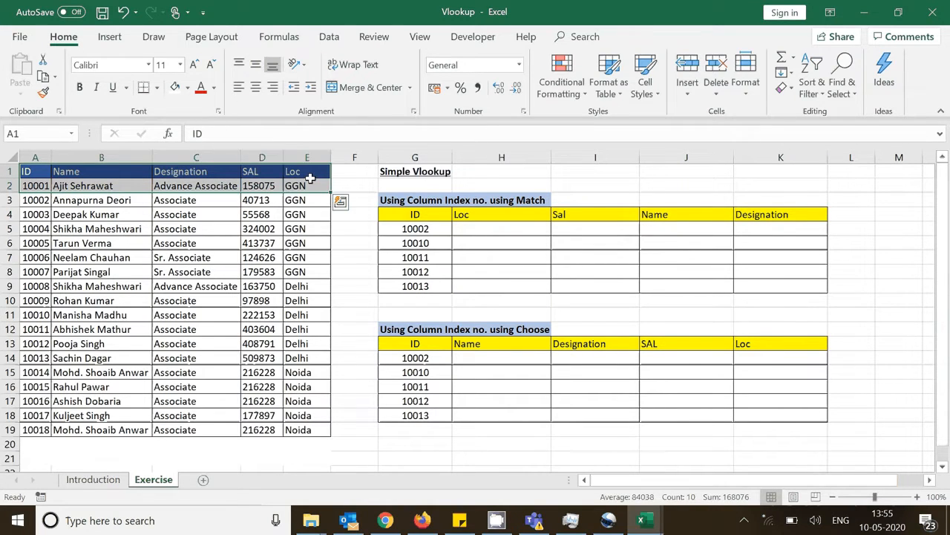
left_click(502, 245)
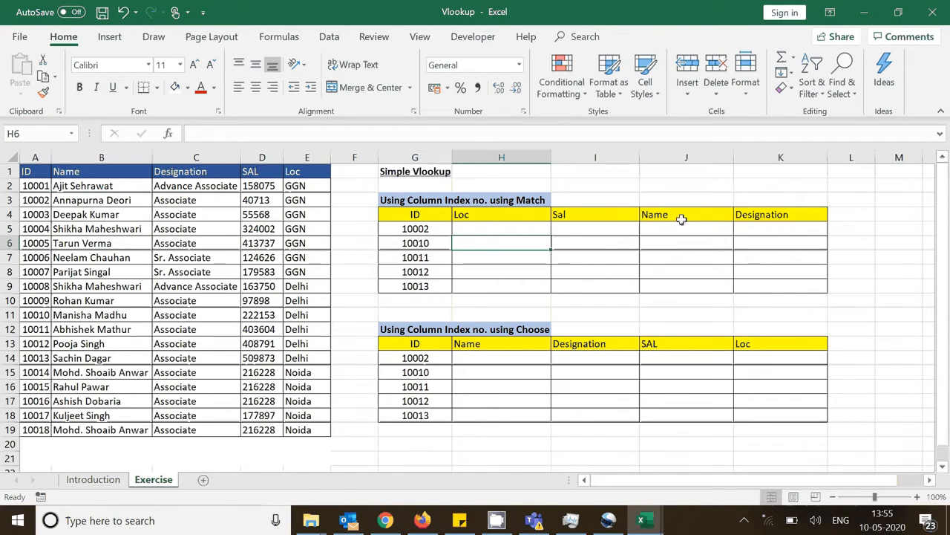
- Begin a VLOOKUP formula in H5 with the column-locked ID cell $G5 as the lookup value
left_click(512, 231)
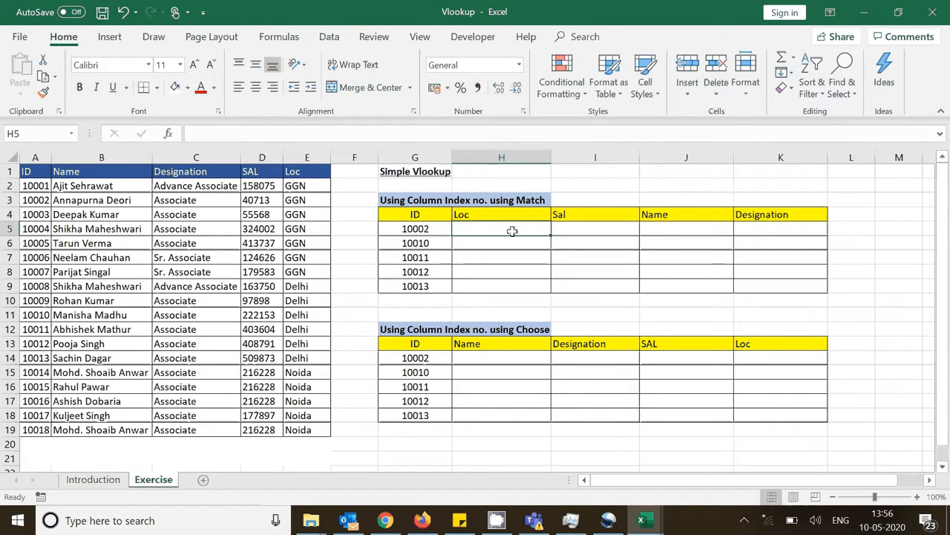
double_click(512, 231)
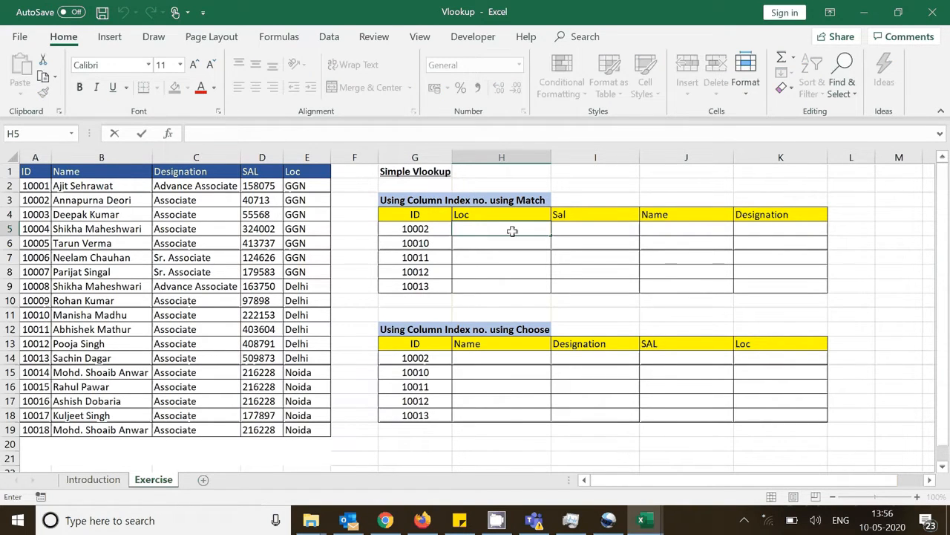
type("=vl")
key("Tab")
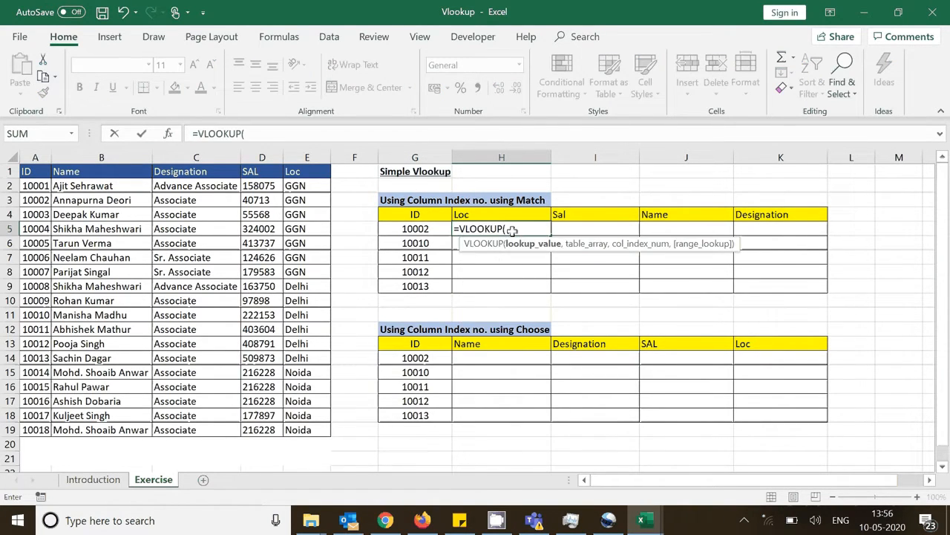
left_click(427, 229)
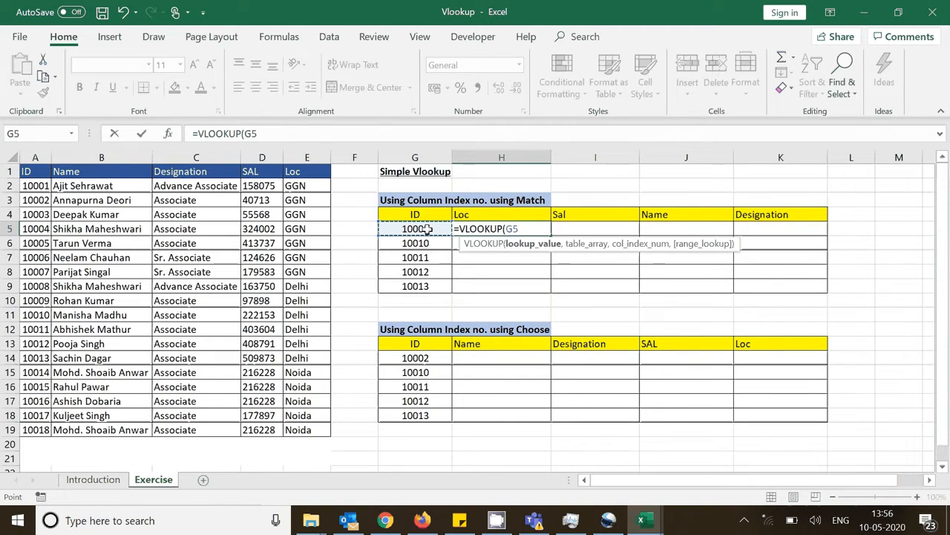
key("F4")
key("F4")
key("F4")
type(",")
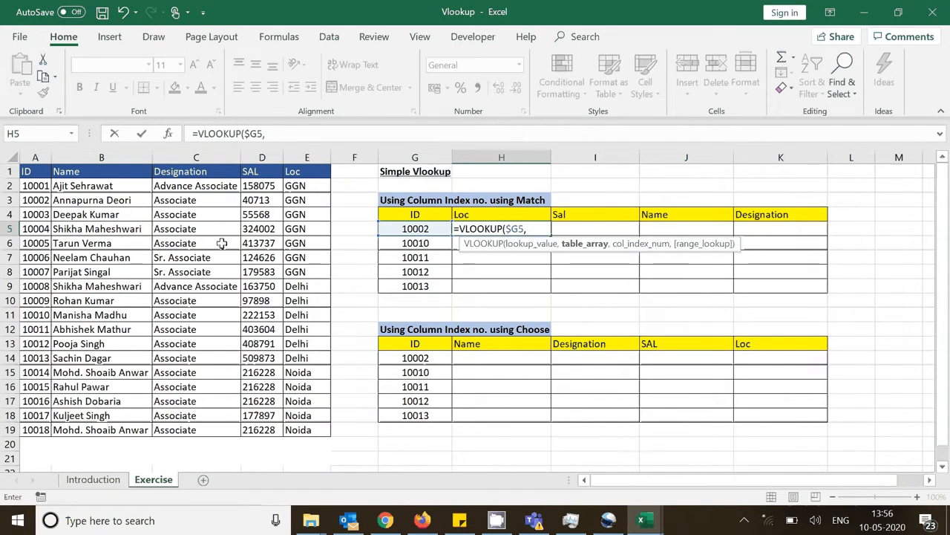
- Set the VLOOKUP's table array to the whole source table as the absolute range $A$1:$E$19
left_click_drag(30, 172, 318, 431)
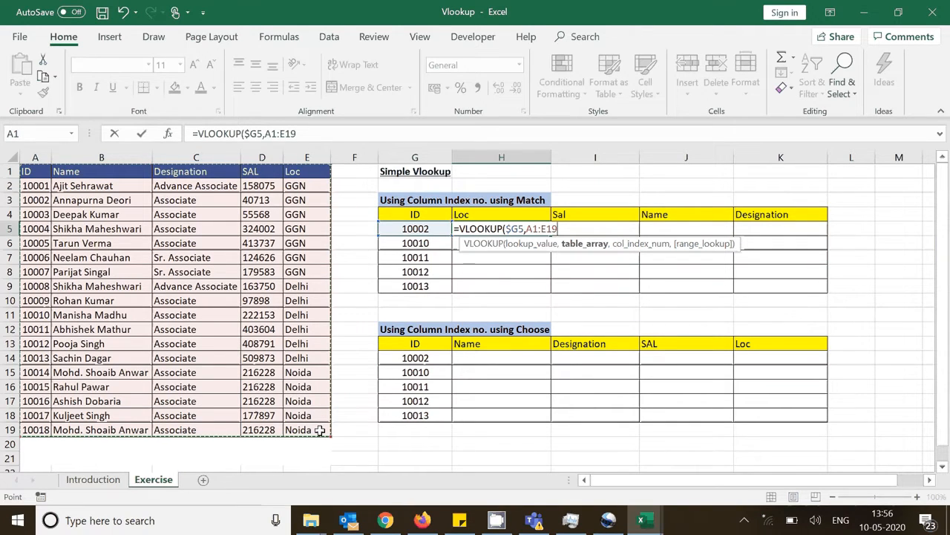
key("F4")
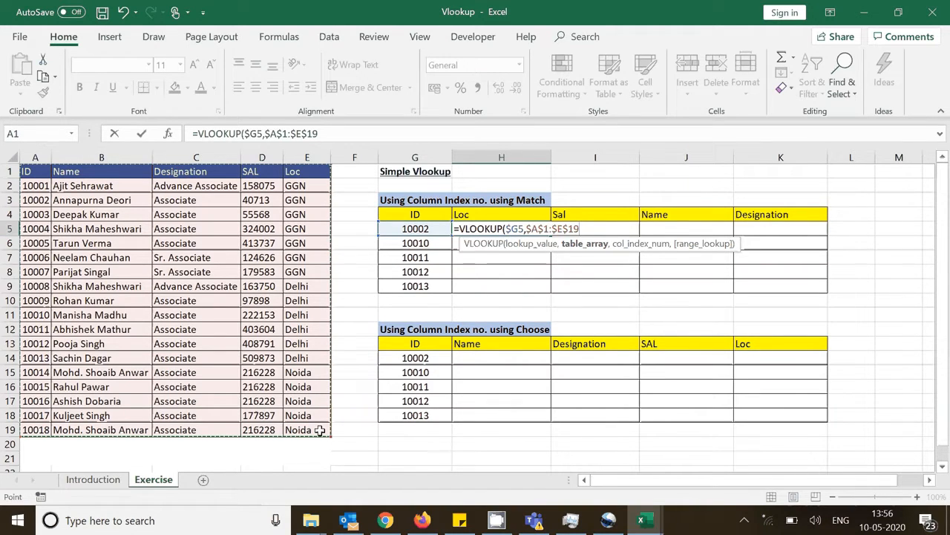
type(",")
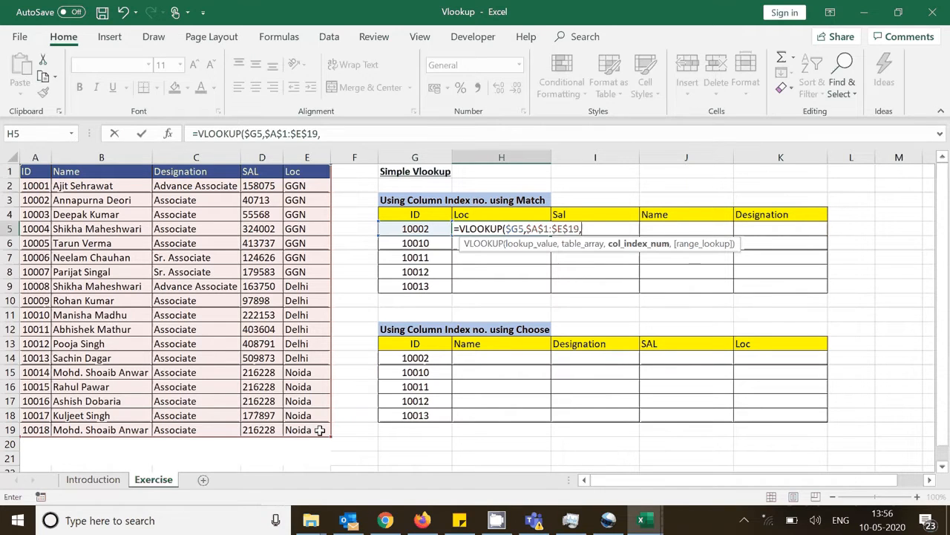
- Supply the VLOOKUP's column index with a nested MATCH(H$4,$A$1:$E$1,0) on the source header row
type("ma")
key("Tab")
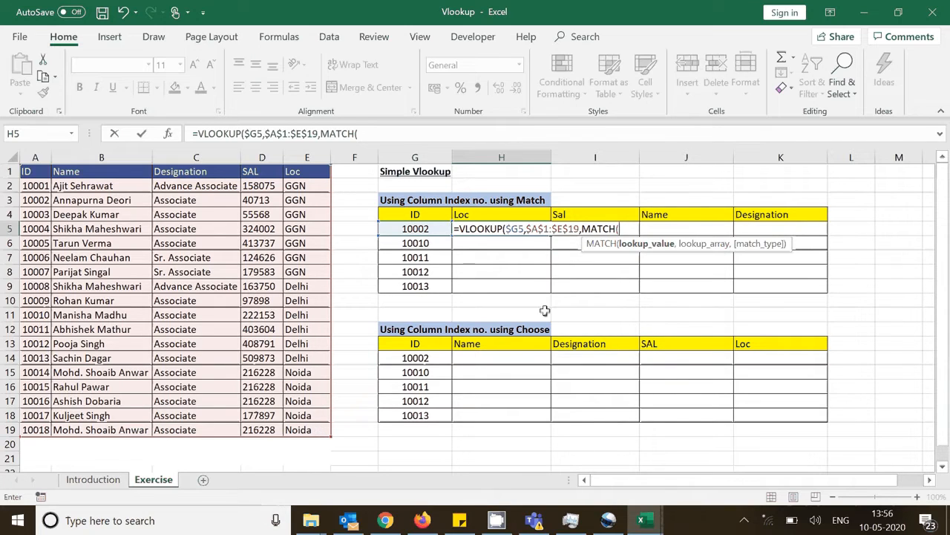
left_click(513, 214)
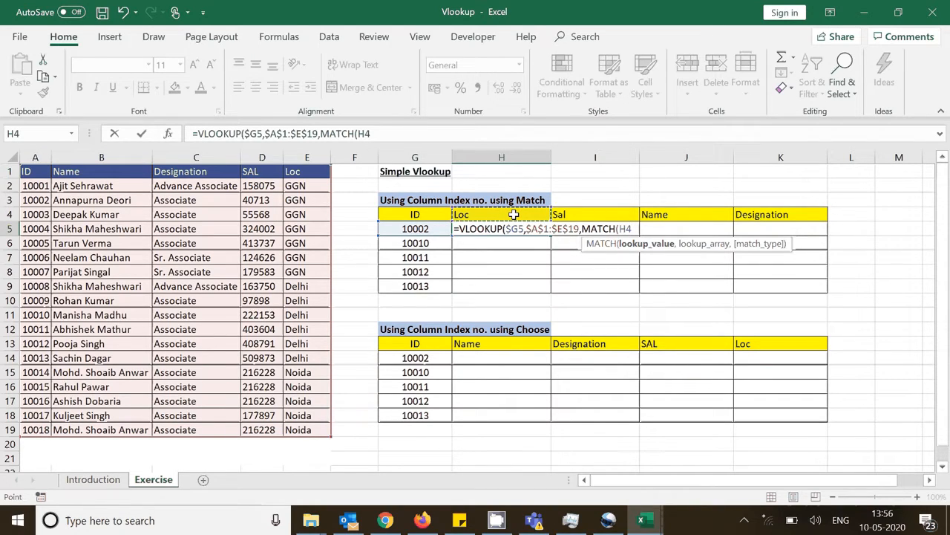
key("F4")
key("F4")
type(",")
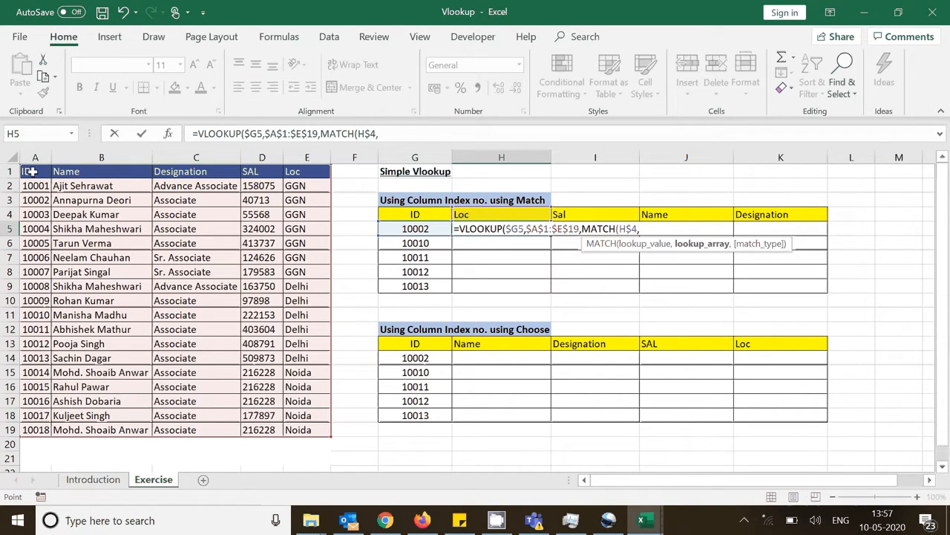
left_click_drag(33, 172, 300, 173)
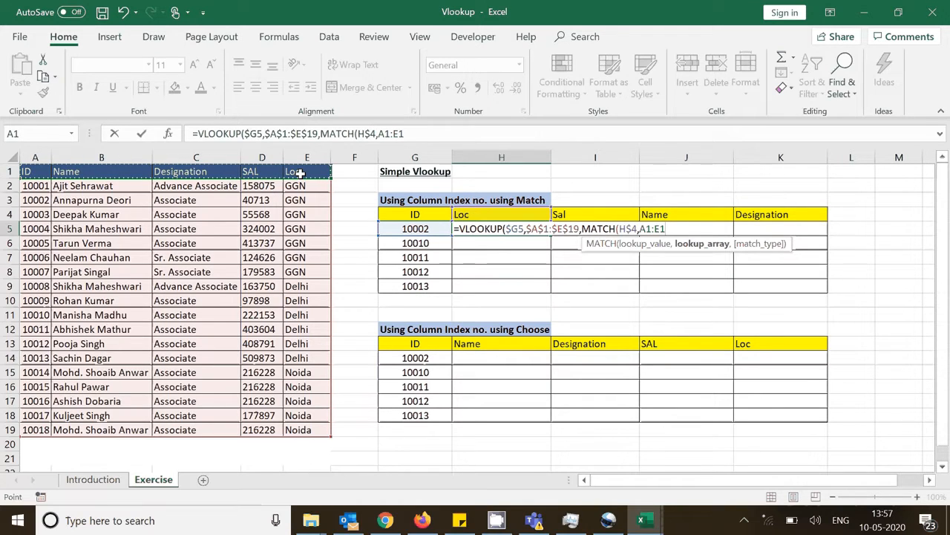
key("F4")
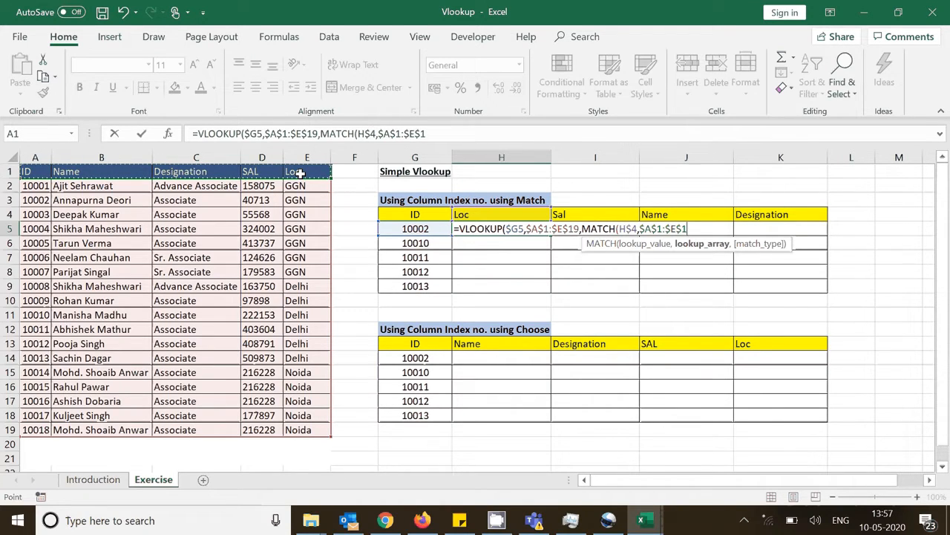
type(",")
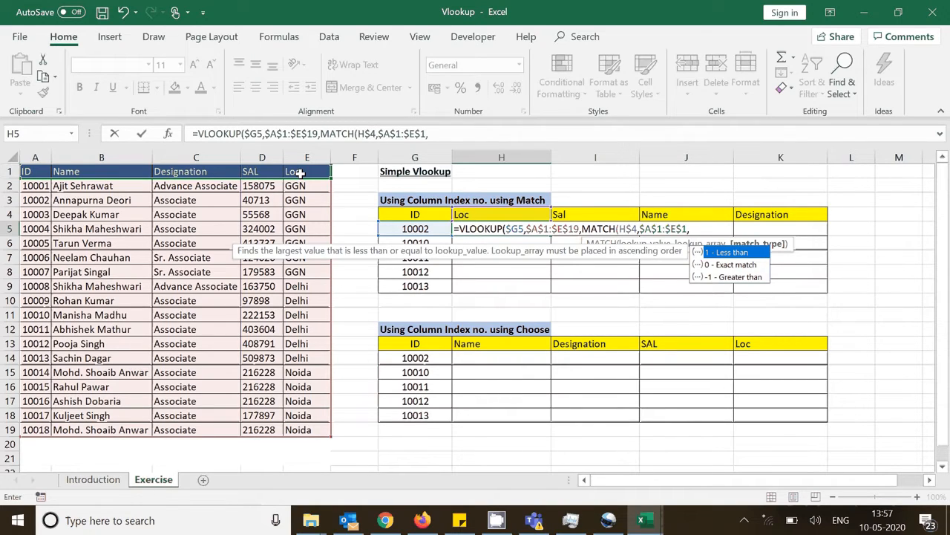
type("0)")
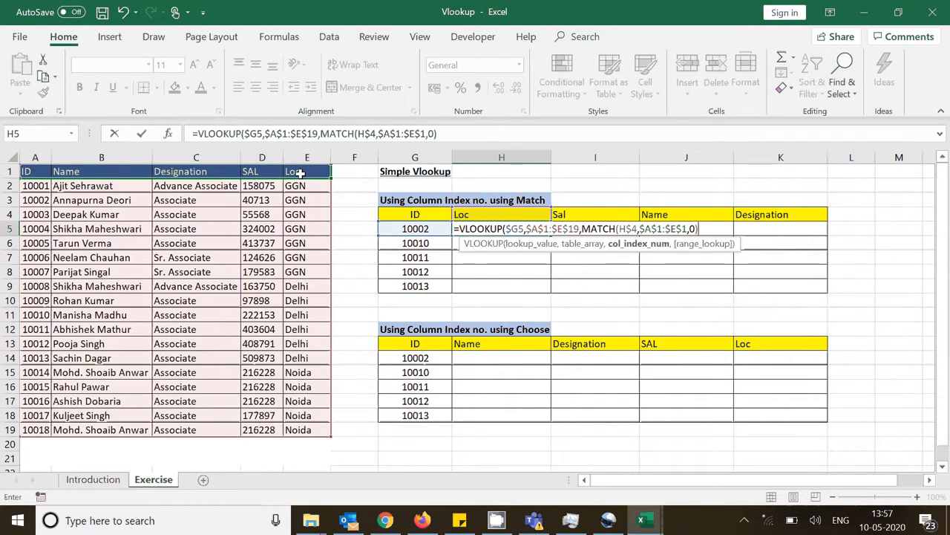
- Complete the H5 VLOOKUP with range lookup 0 and fill the formula through H5:K9
type(",")
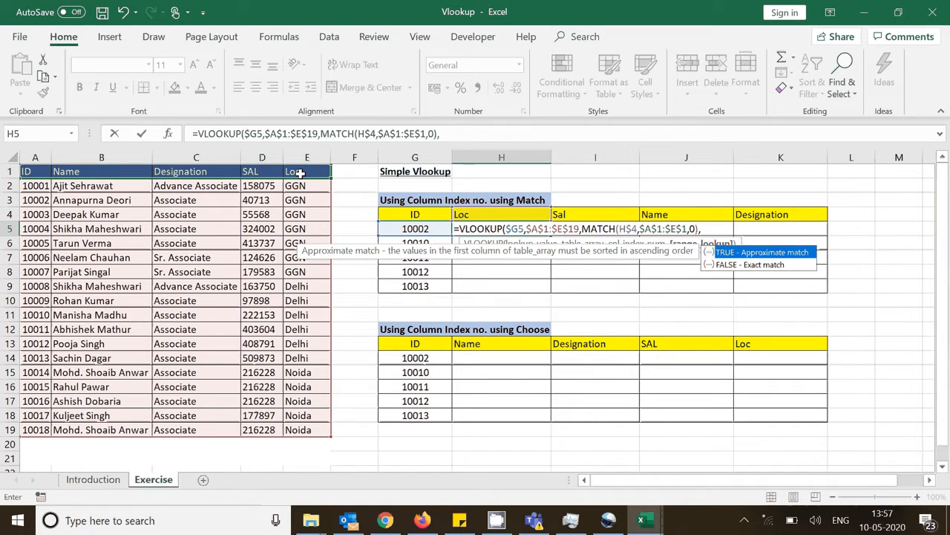
type("0)")
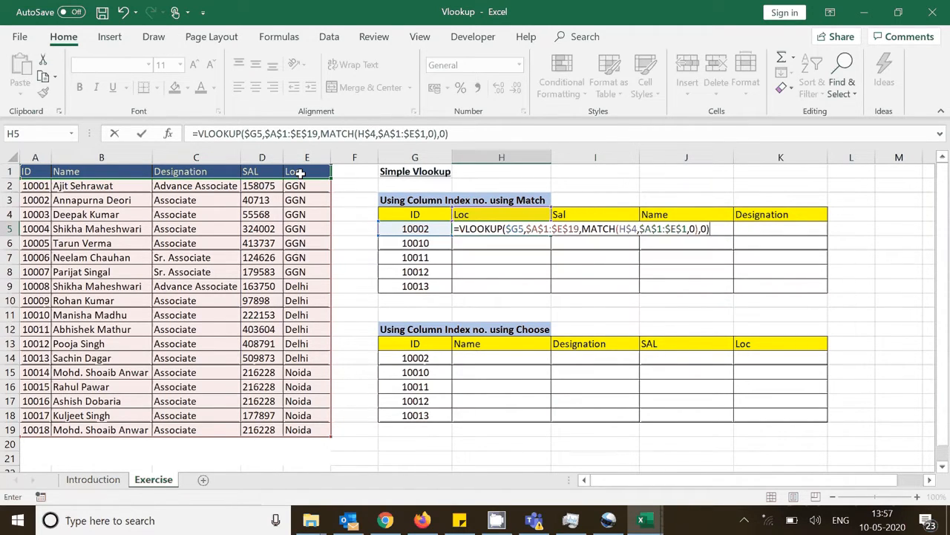
key("Return")
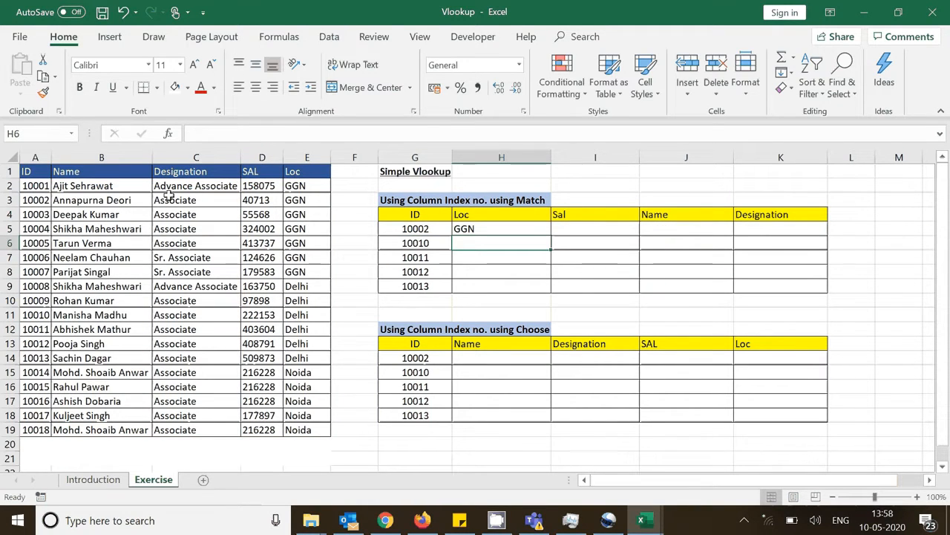
left_click(509, 225)
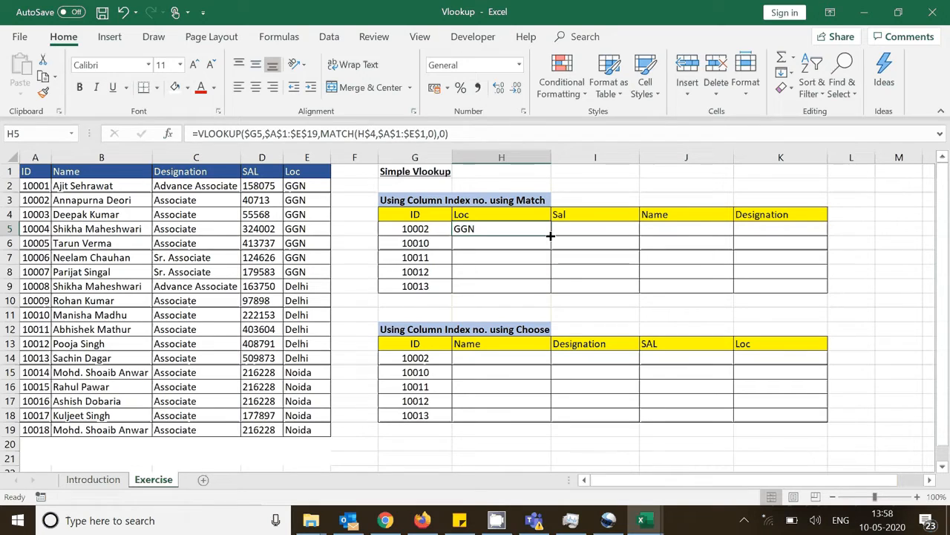
left_click_drag(551, 236, 816, 274)
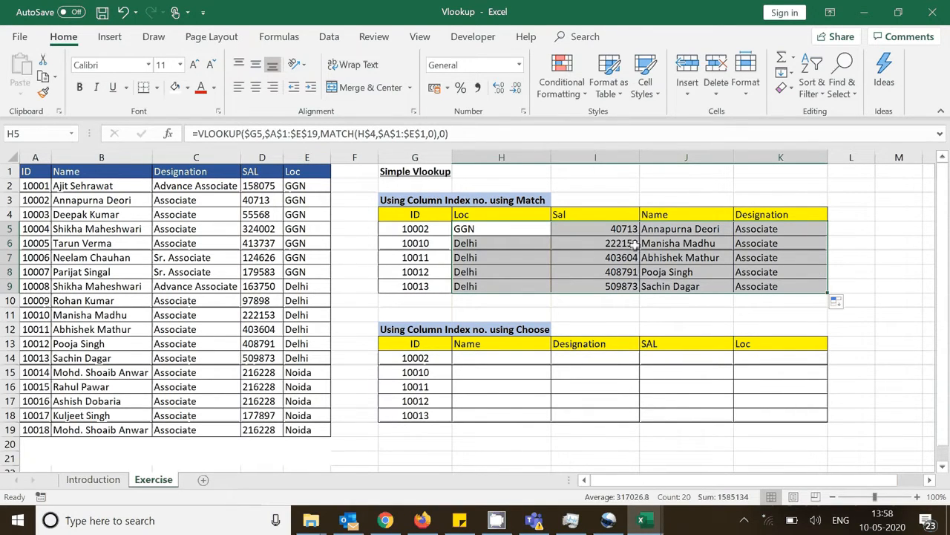
- Review the filled lookup formulas in the Match table, from H5 down to H9 and across to K9
left_click(523, 229)
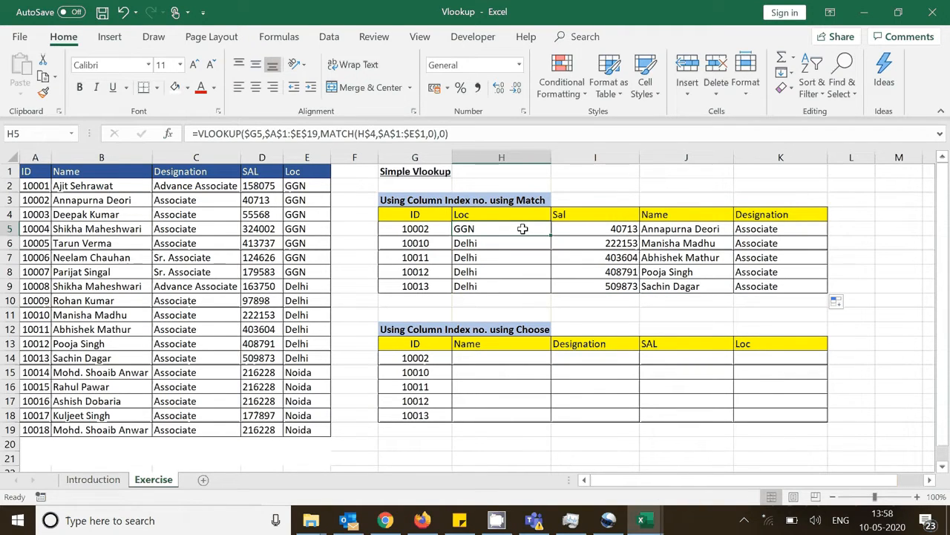
key("Down")
key("Down")
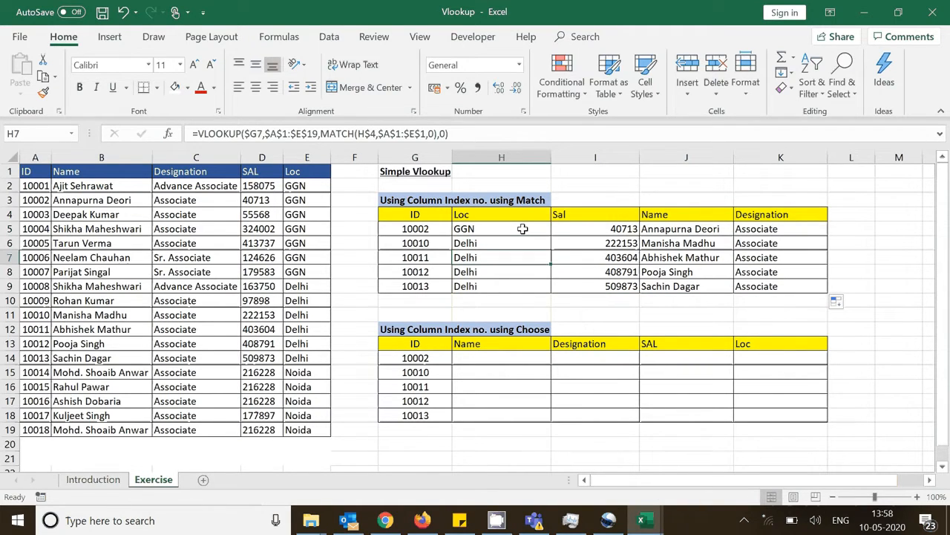
key("Down")
key("Down")
key("Right")
key("Right")
key("Right")
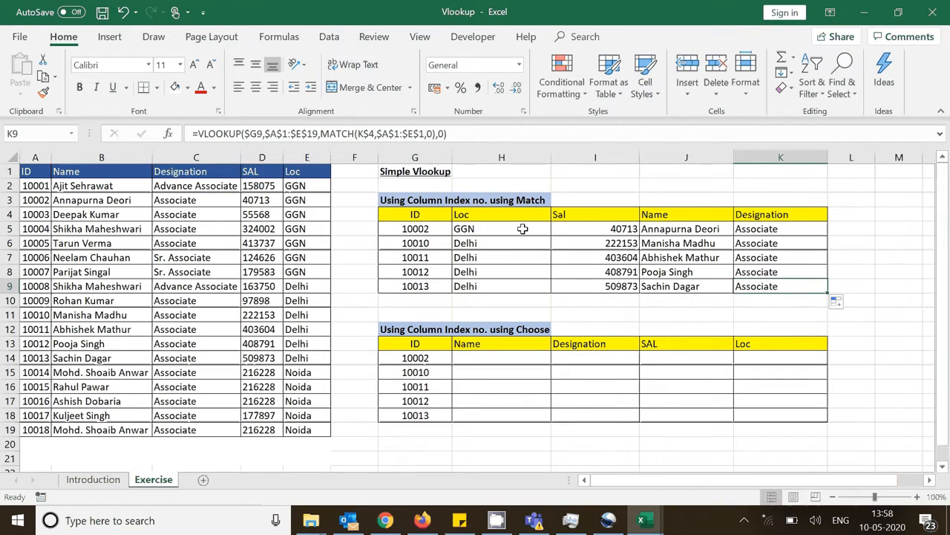
- Centre-align the lookup results in H5:K9
left_click_drag(523, 229, 769, 285)
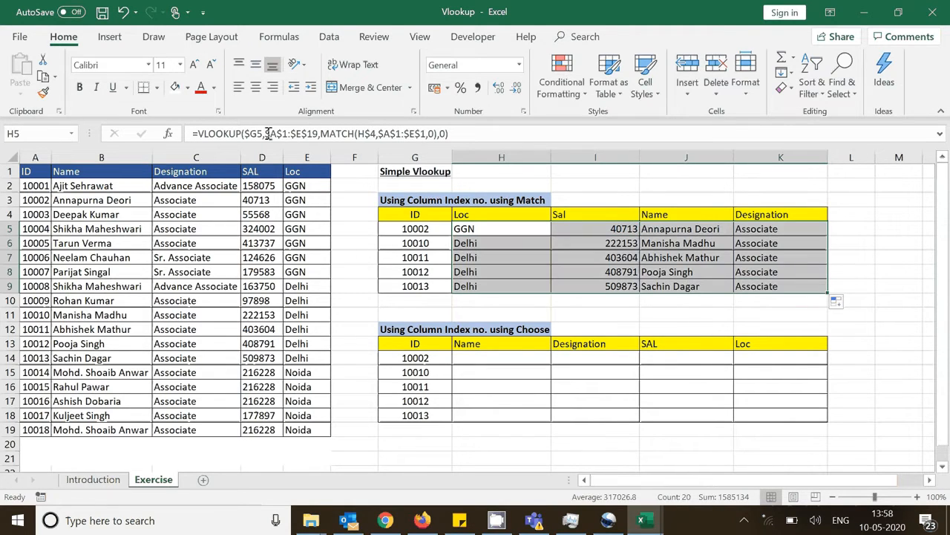
left_click(255, 87)
left_click(656, 256)
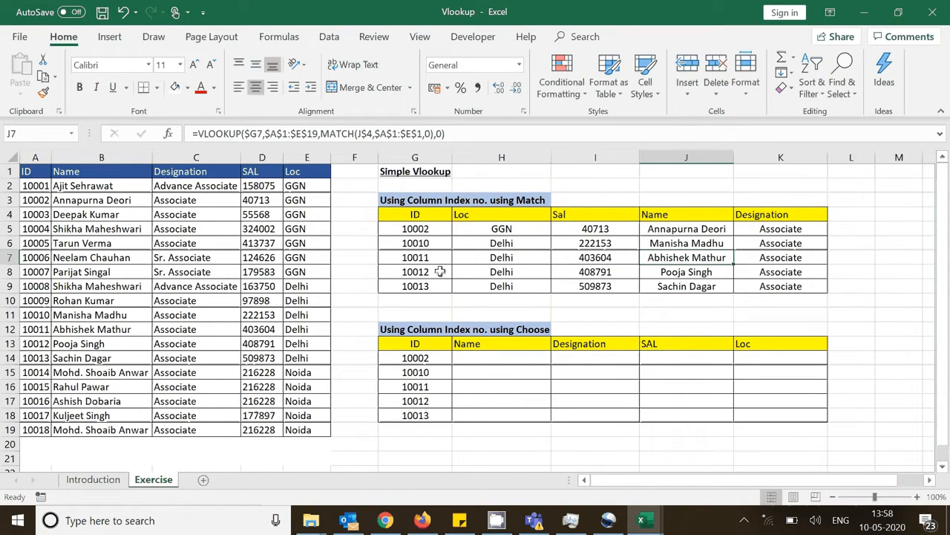
- Compare the result row for ID 10011 with its source record and fill A12:E12 with yellow
left_click_drag(441, 263, 787, 257)
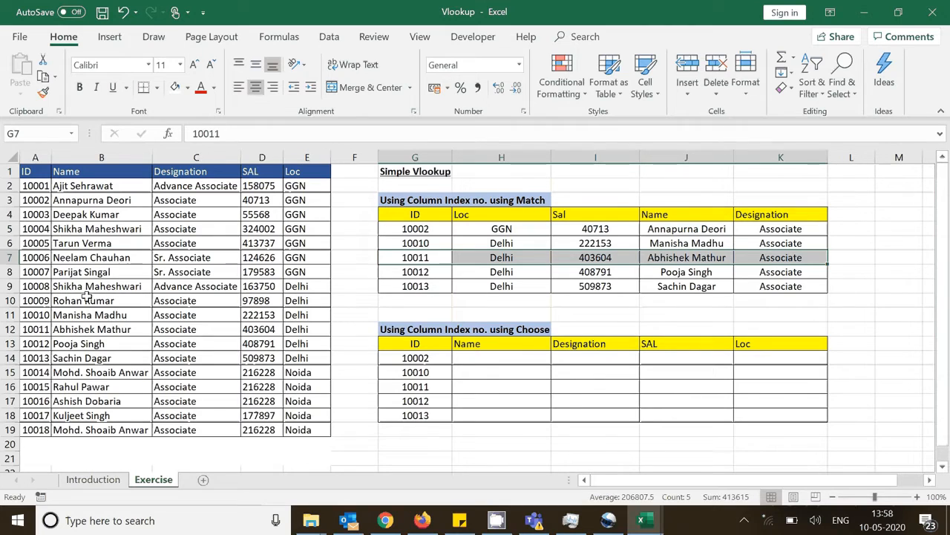
left_click_drag(55, 334, 306, 330)
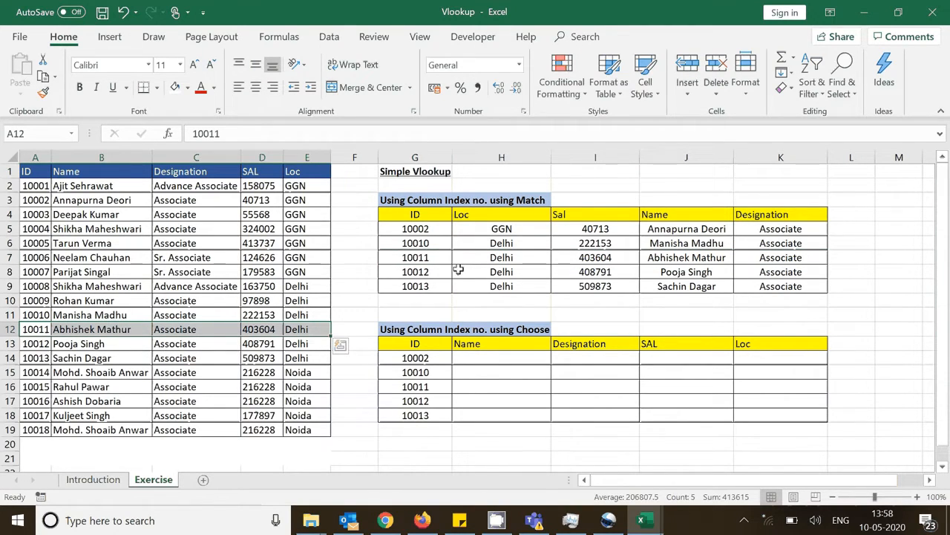
left_click(439, 257)
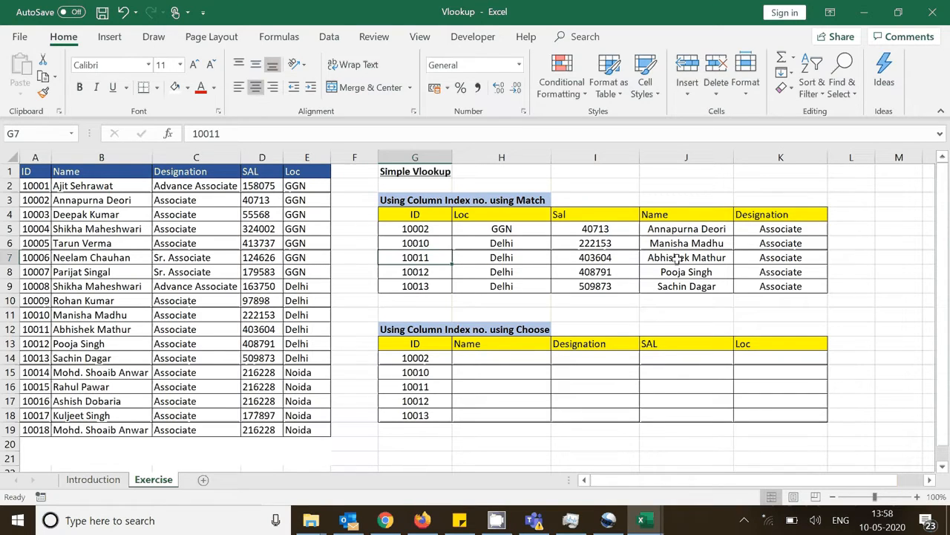
left_click(33, 333)
left_click_drag(33, 333, 312, 330)
left_click(188, 88)
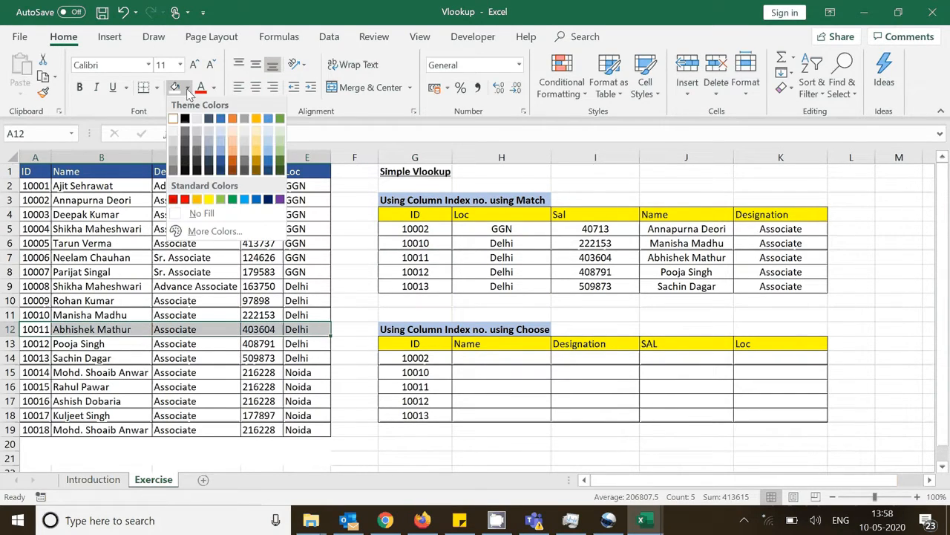
left_click(209, 199)
left_click(226, 396)
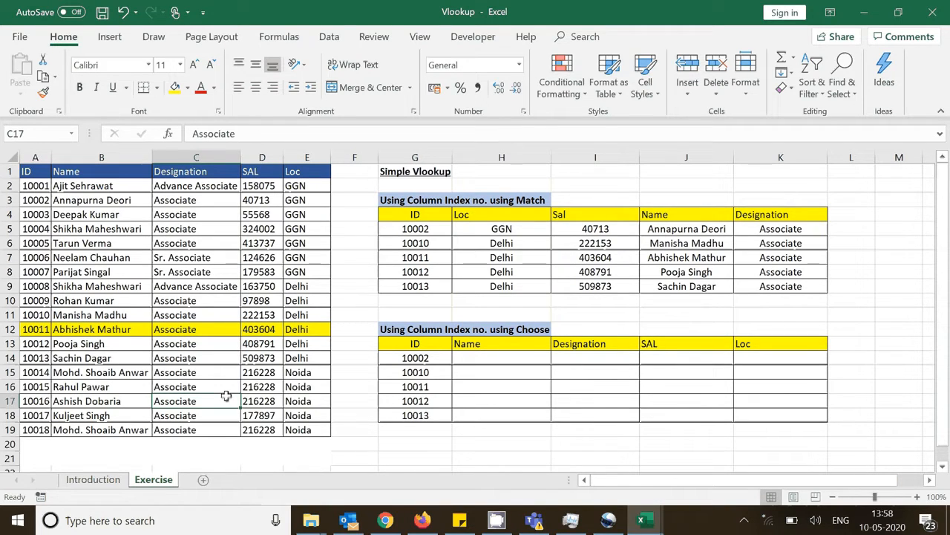
- Check the Designation, Sal and Loc results for ID 10011 against the highlighted source row
left_click(755, 257)
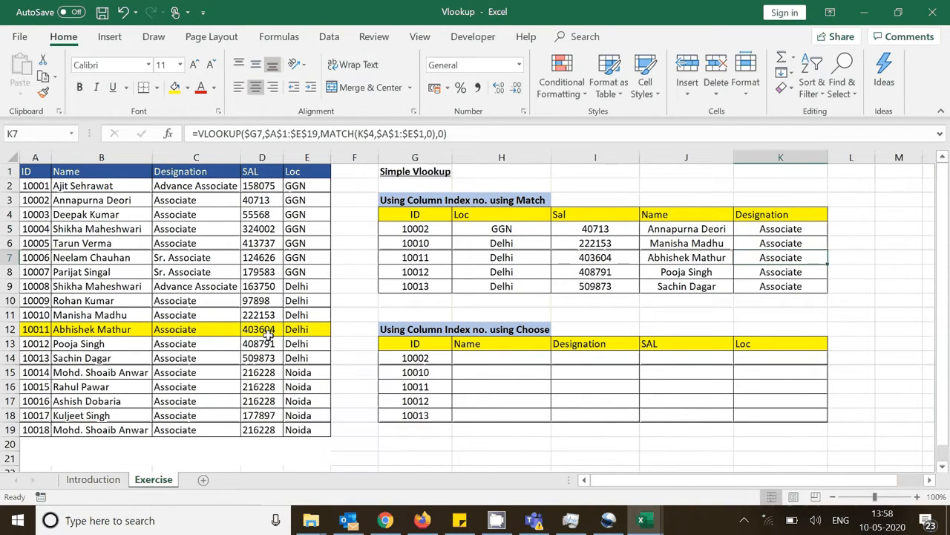
left_click(623, 257)
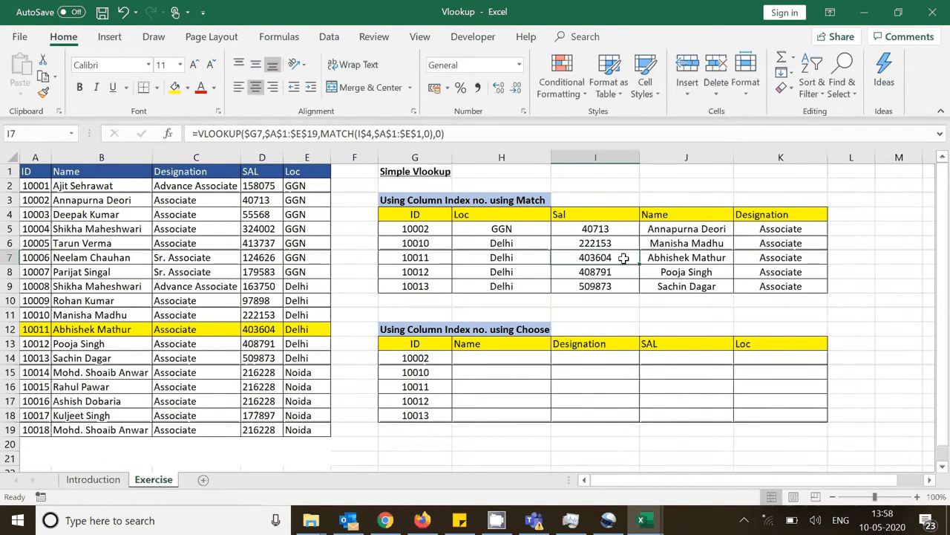
left_click(495, 257)
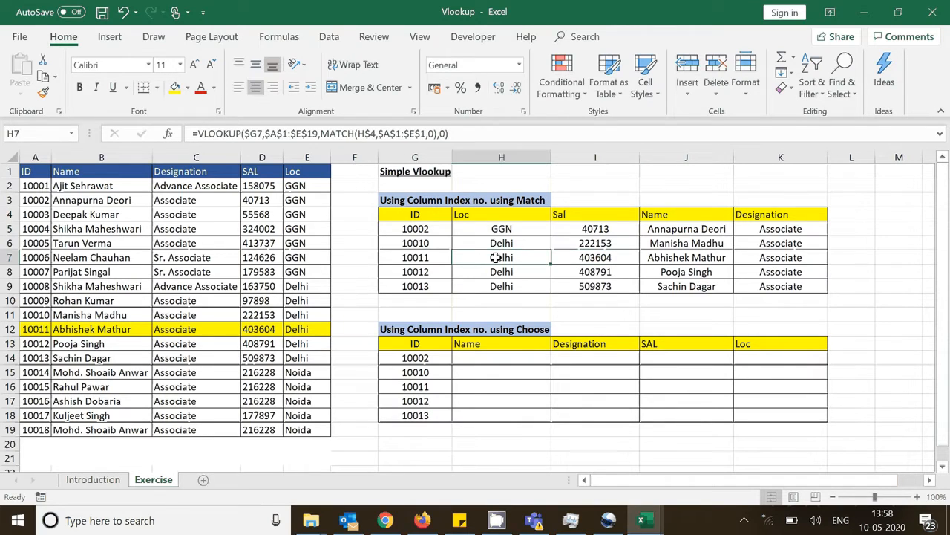
- Compare the result row for ID 10013 with its source record and fill A14:E14 with yellow
left_click(435, 286)
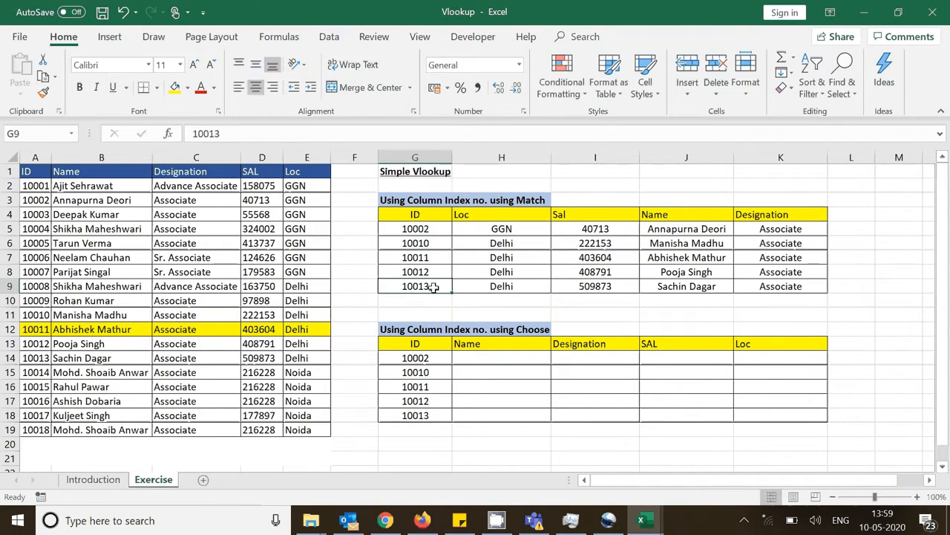
left_click_drag(434, 287, 757, 287)
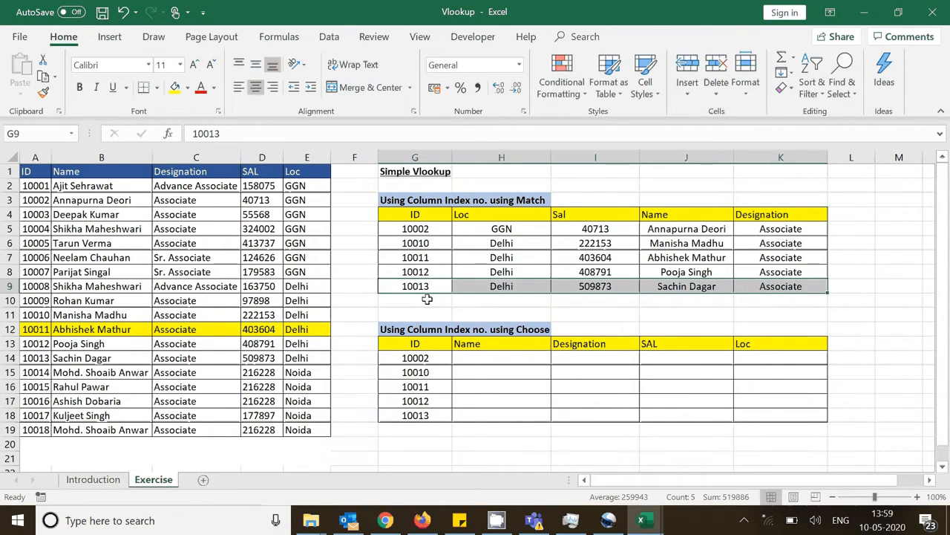
left_click(39, 358)
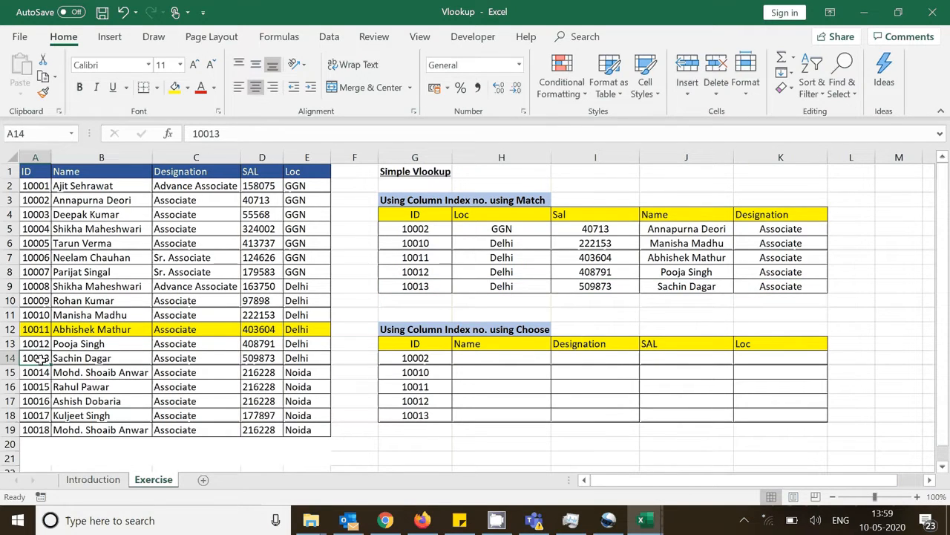
left_click_drag(39, 358, 318, 357)
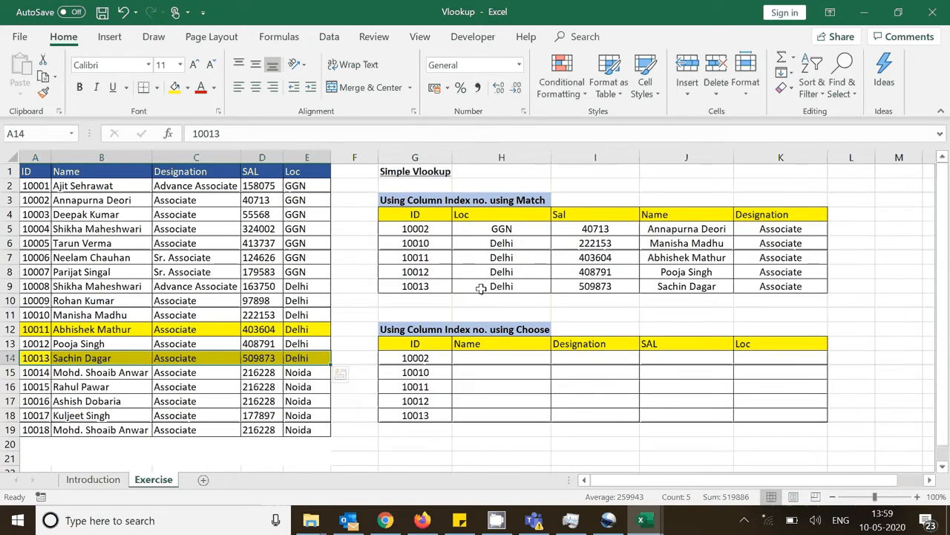
- Check the Name, Sal and Loc results for ID 10013 against the source values in row 14
left_click(719, 286)
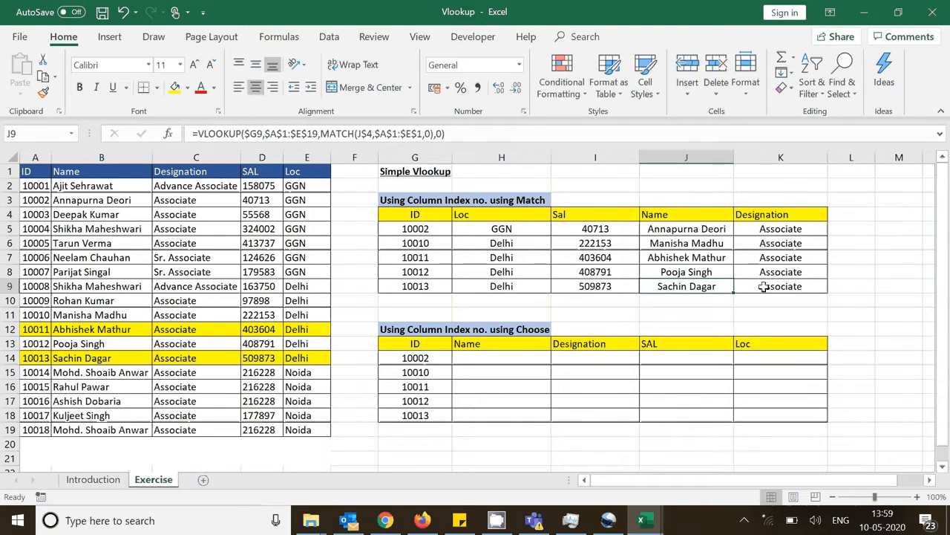
left_click(625, 288)
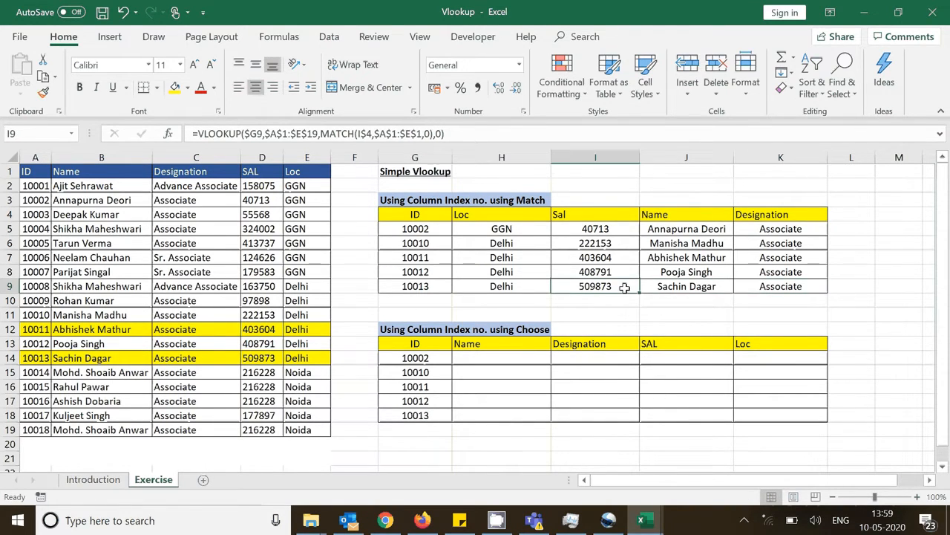
left_click(265, 358)
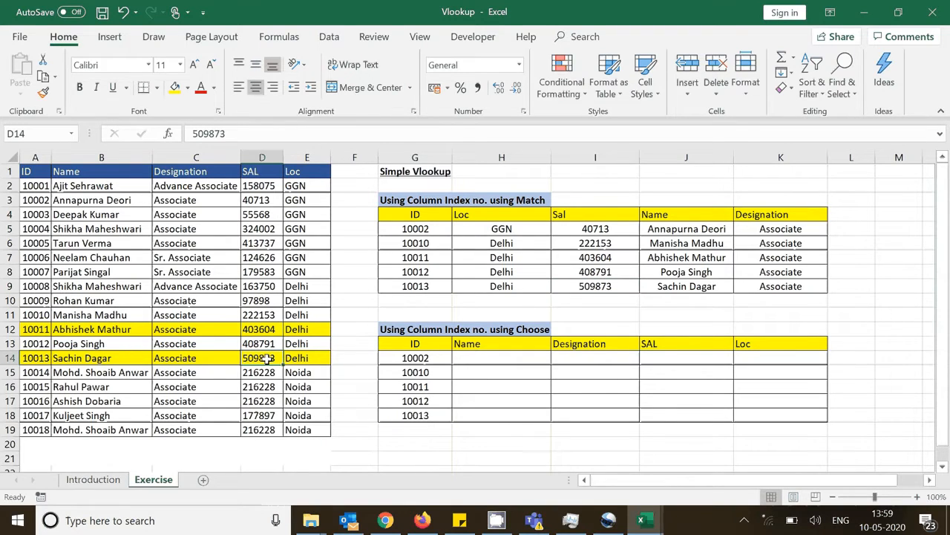
left_click(304, 358)
left_click(531, 281)
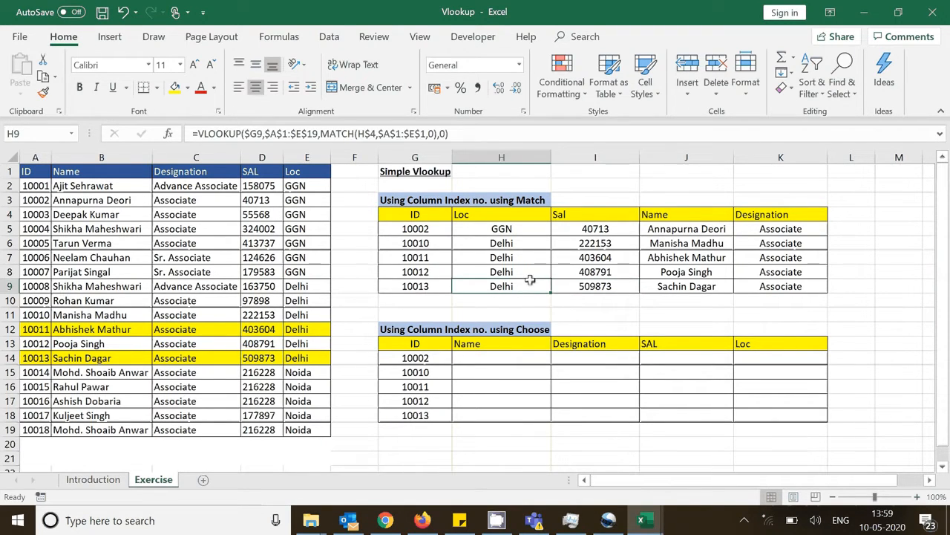
left_click(576, 273)
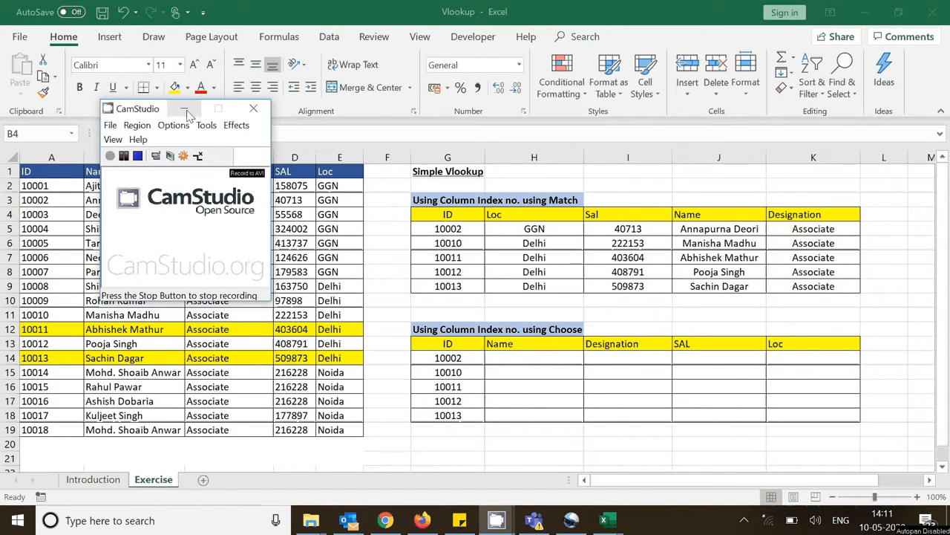
left_click(186, 111)
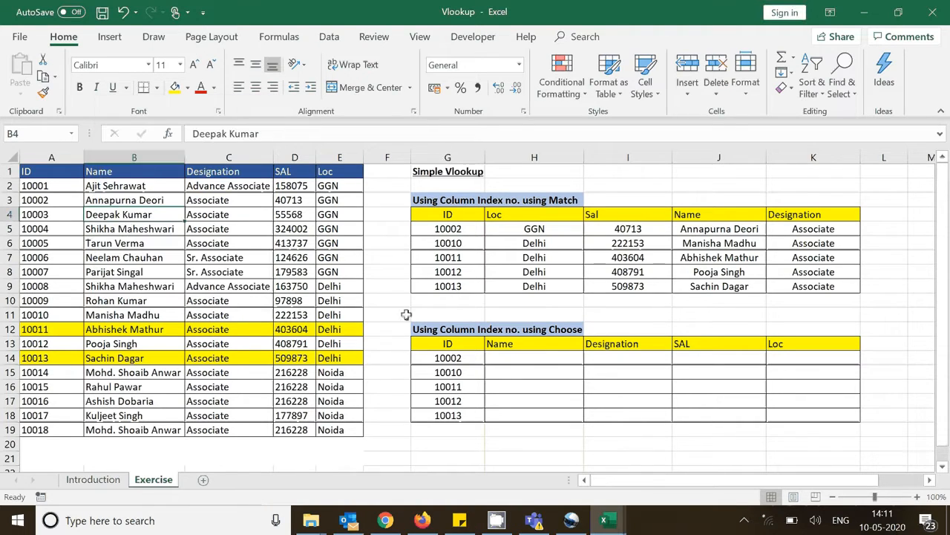
- Examine the Choose table's ID column G13:G18, the source IDs in A1:A19 and the source headers in A1:E1
left_click(395, 360)
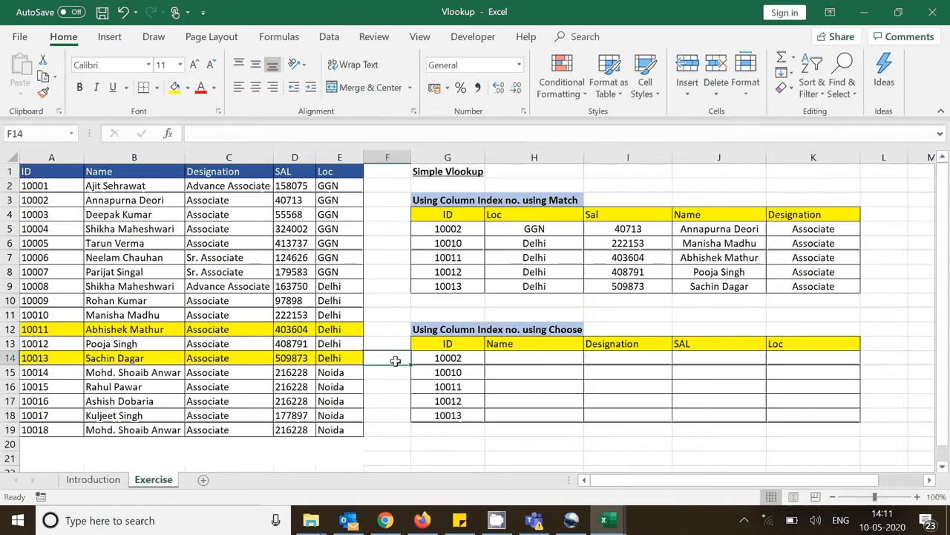
left_click_drag(449, 346, 457, 419)
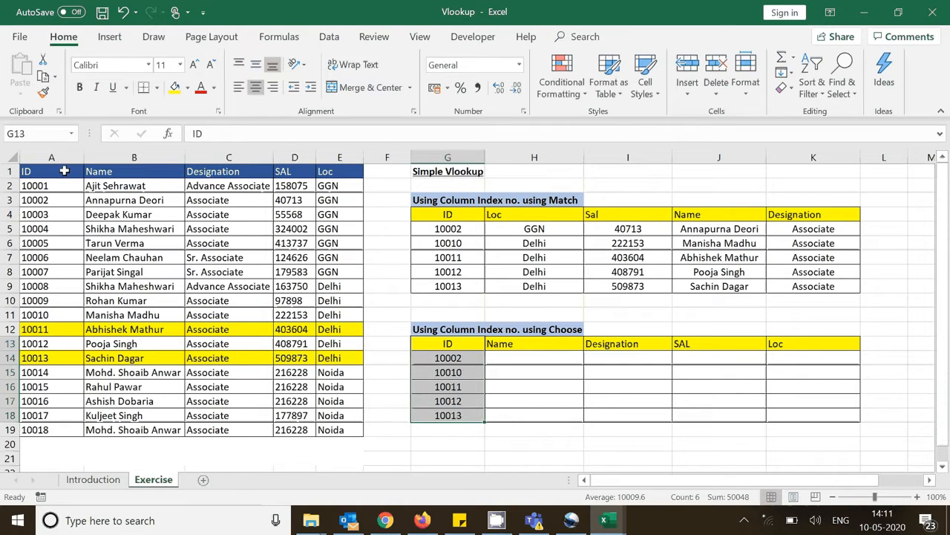
left_click_drag(46, 172, 48, 430)
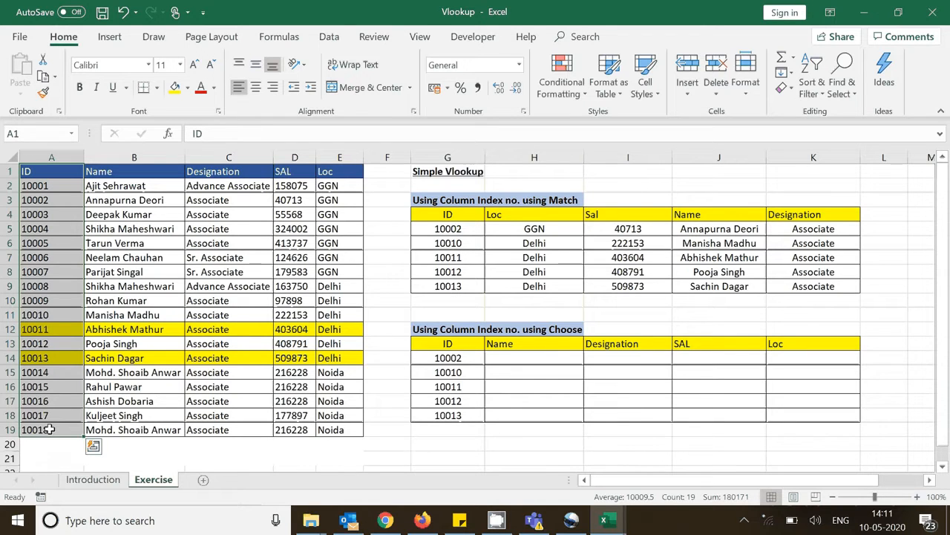
left_click_drag(75, 173, 345, 173)
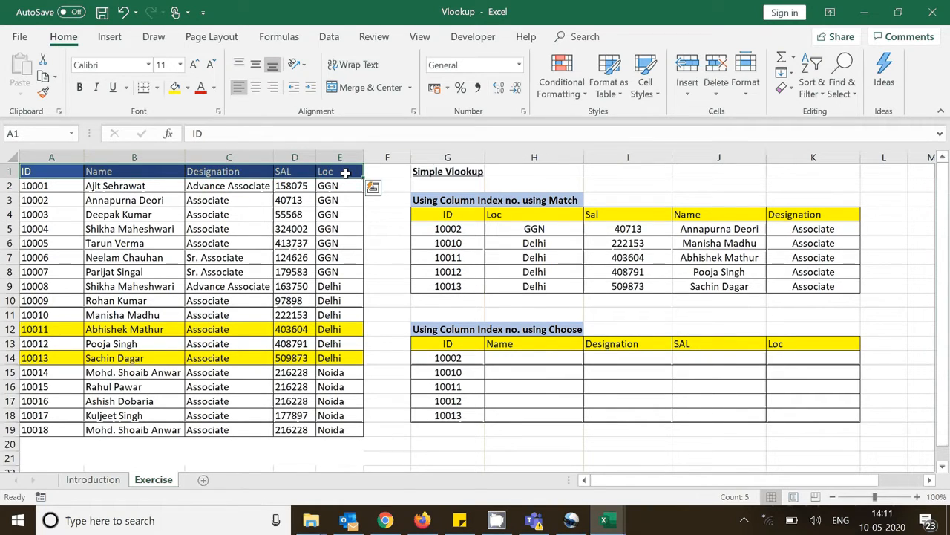
- Move the source table's ID column between Name and Designation by cutting column A and inserting it before column C
left_click(54, 157)
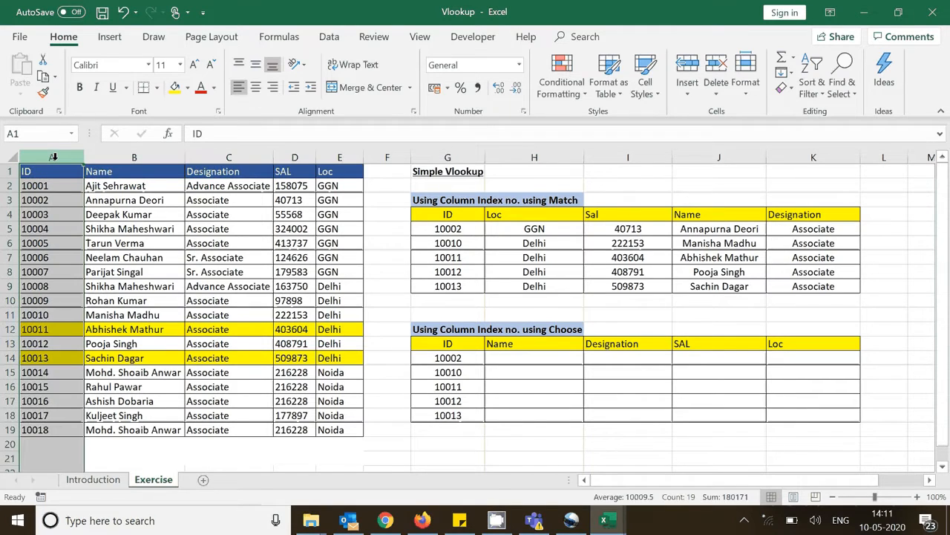
right_click(53, 157)
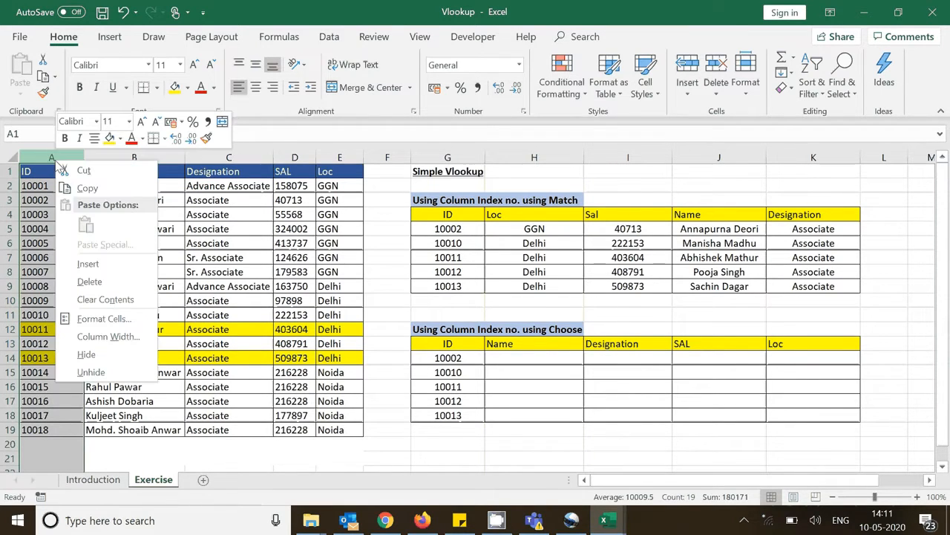
left_click(84, 170)
left_click(210, 157)
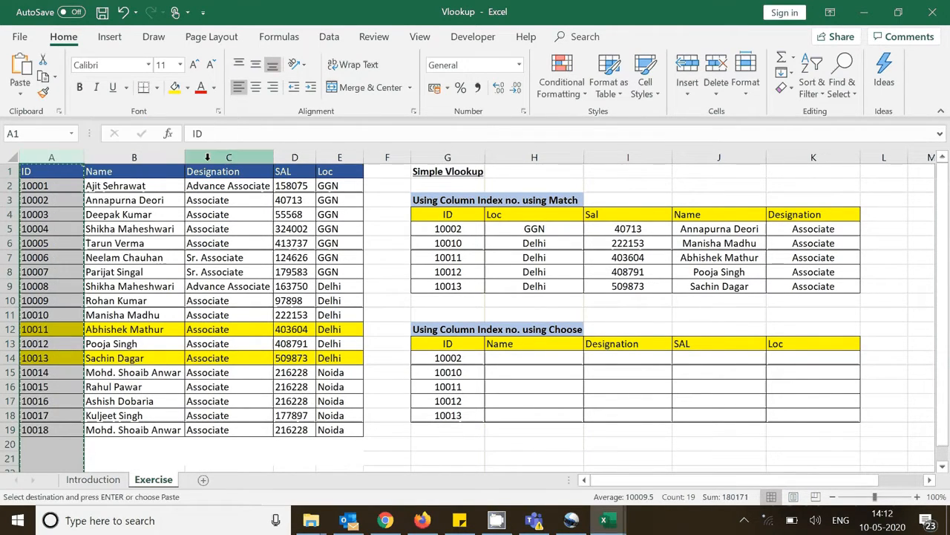
right_click(211, 159)
left_click(258, 262)
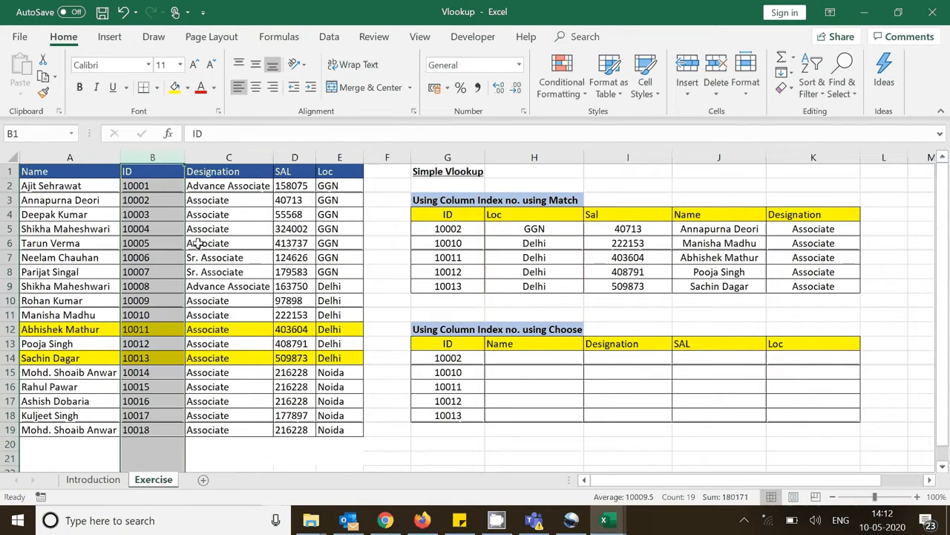
left_click(167, 214)
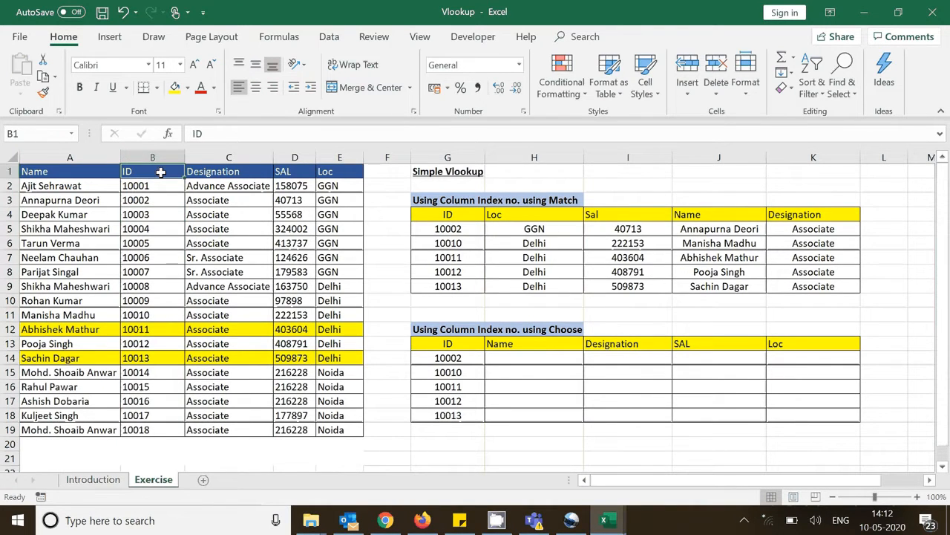
- Examine the source table's ID column B1:B19 and its Name column A against the empty Name cell H14
left_click_drag(131, 170, 157, 429)
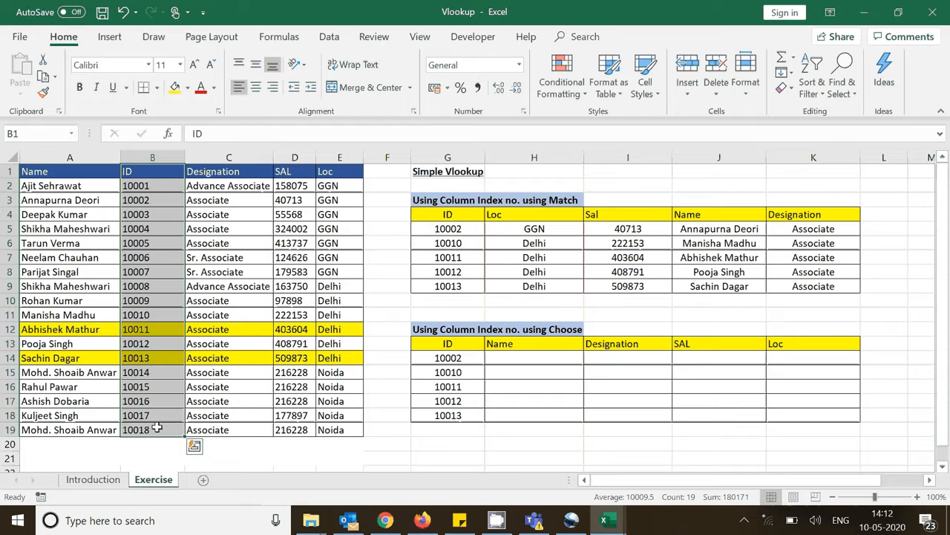
left_click(69, 157)
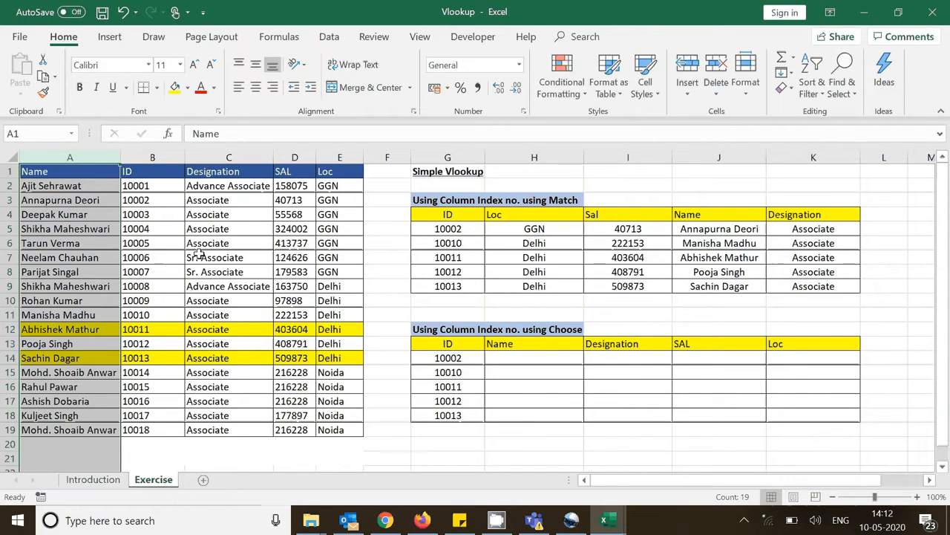
double_click(531, 362)
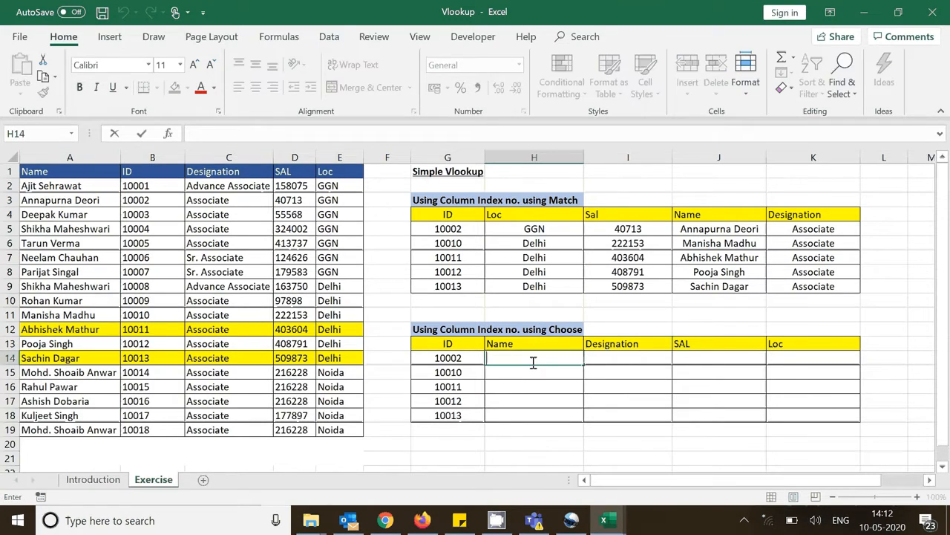
key("Escape")
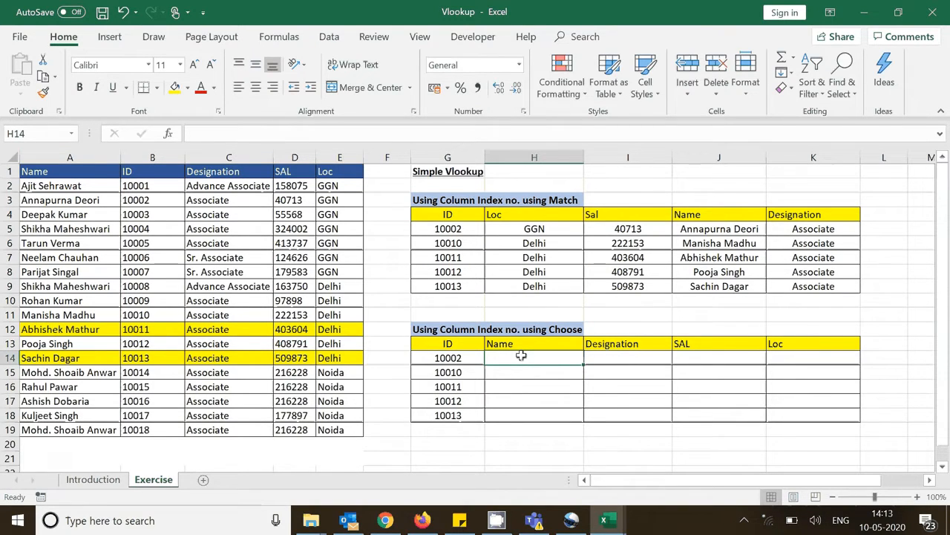
- Start a VLOOKUP formula in H14 of the Choose table with $G14 as the lookup value
double_click(520, 356)
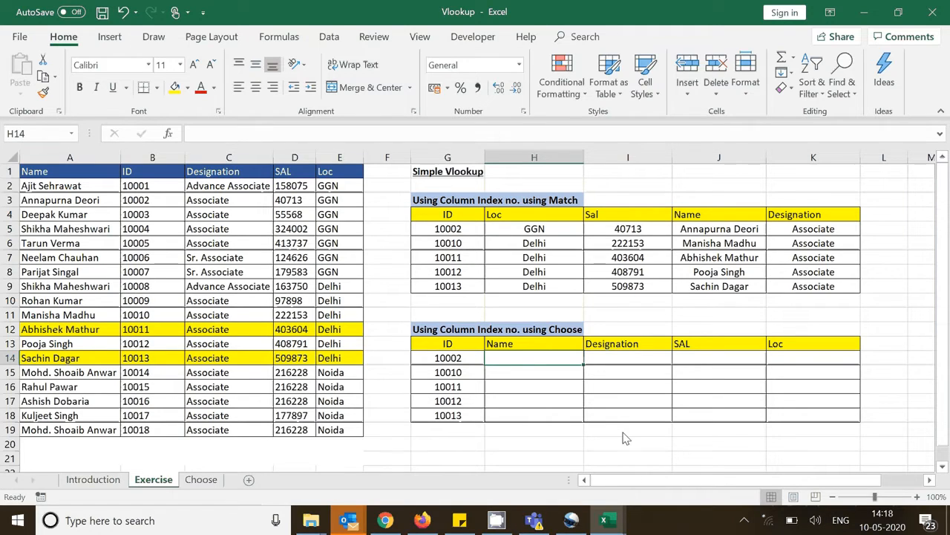
type("=vl")
key("Tab")
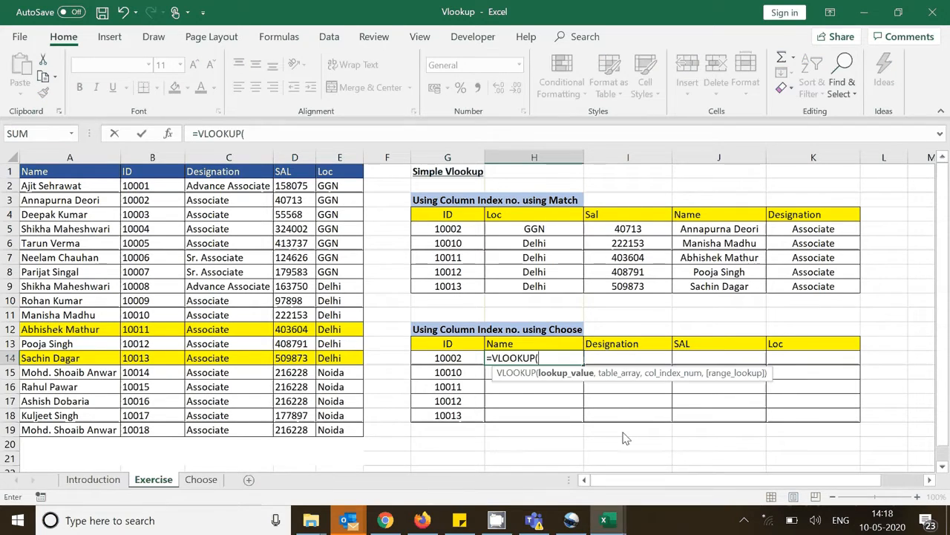
left_click(471, 357)
key("F4")
key("F4")
key("F4")
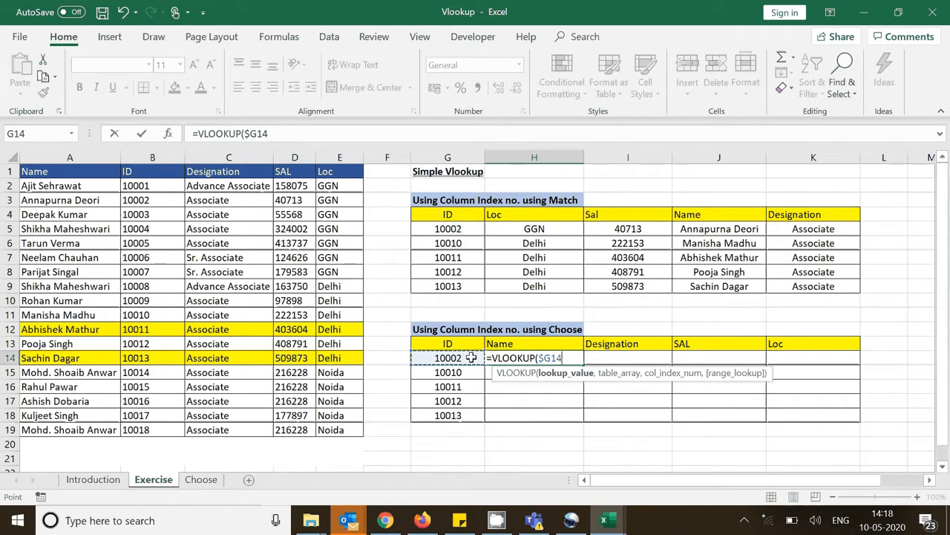
type(",")
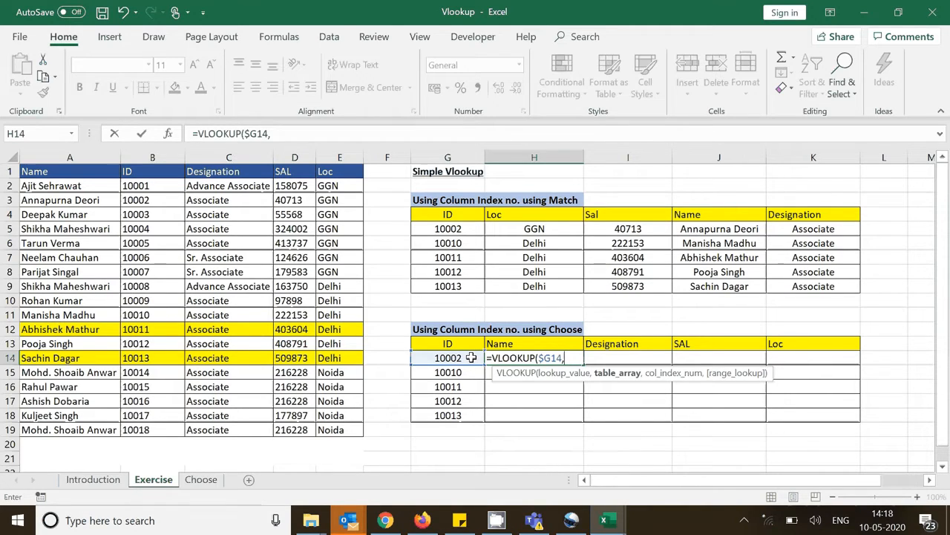
- Nest CHOOSE as the VLOOKUP's table array, with {1,2,3,4,5} as its index number
type("cho")
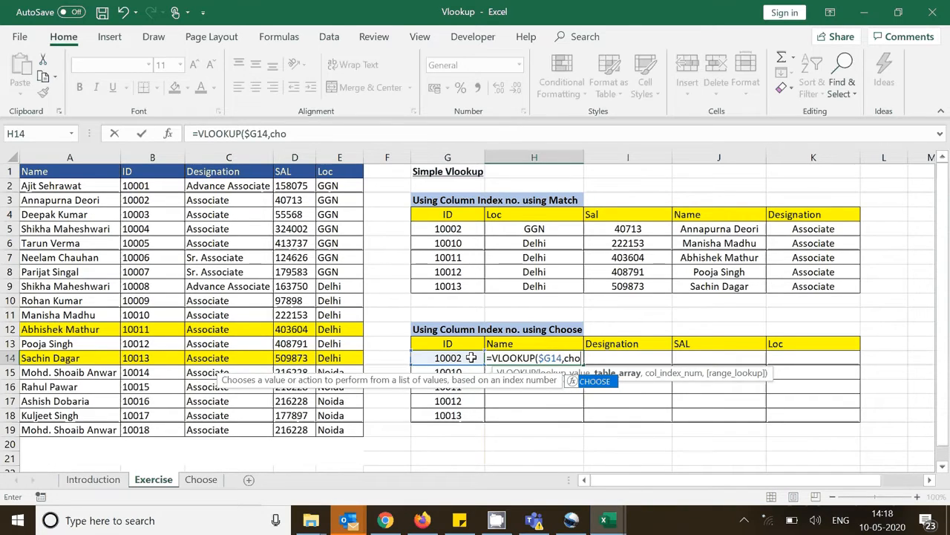
key("Tab")
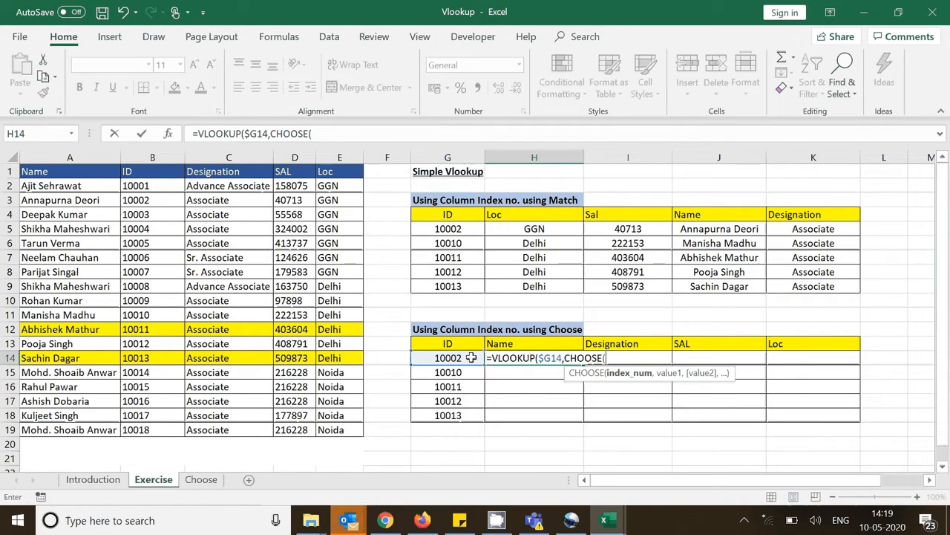
type("{1,2,3,4,5")
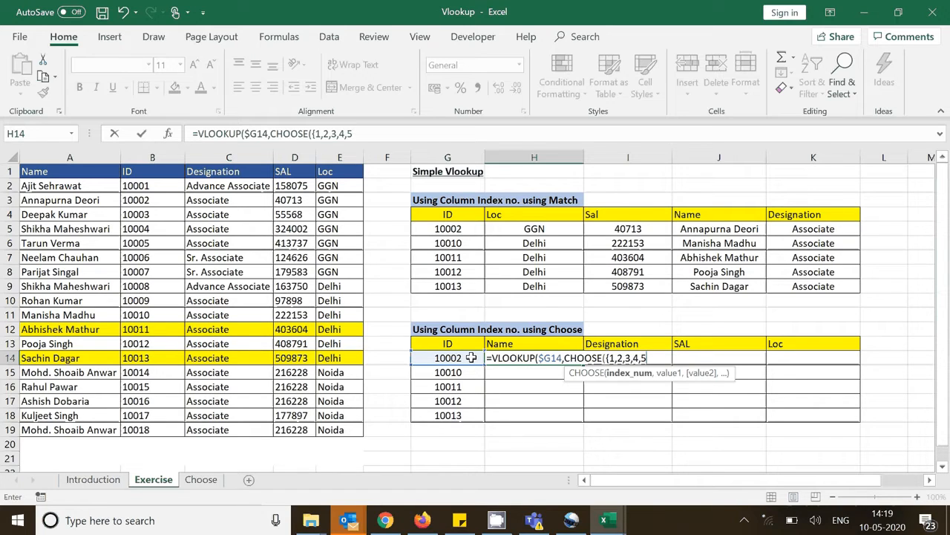
type("},")
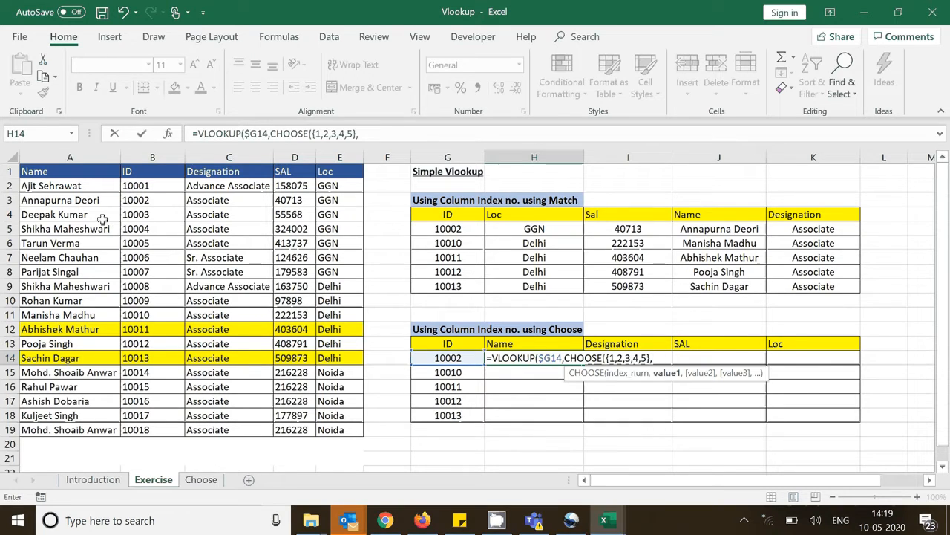
- Add the ID range $B$1:$B$19 and the Name range $A$1:$A$19 as the first two CHOOSE values
left_click_drag(156, 176, 159, 431)
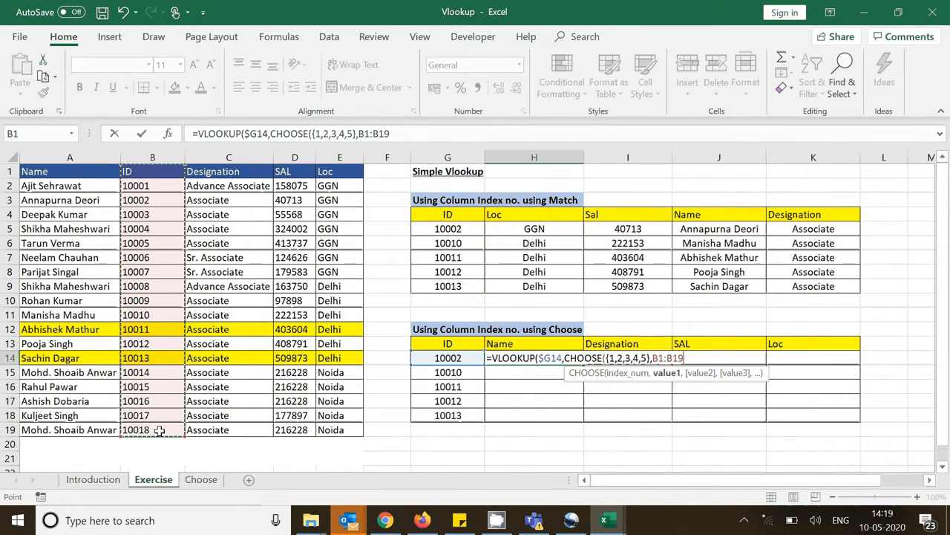
key("F4")
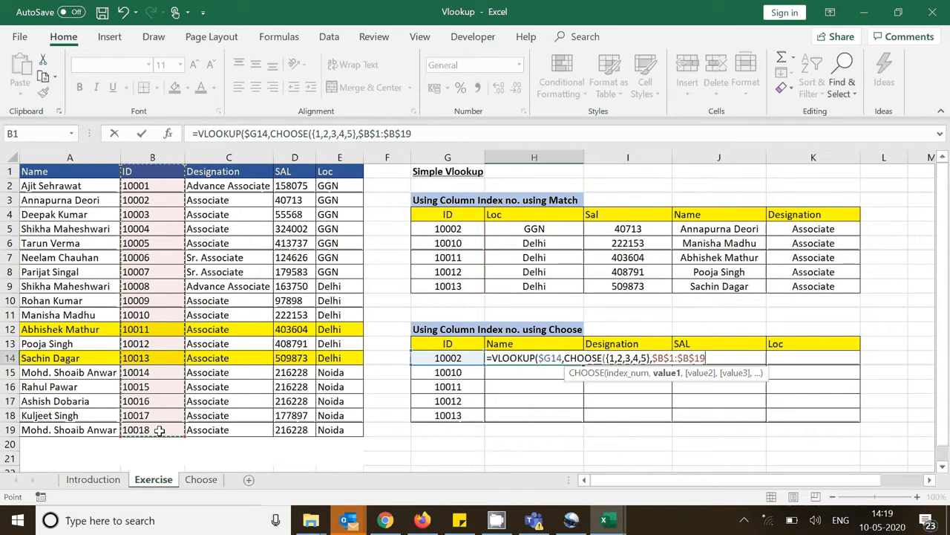
type(",")
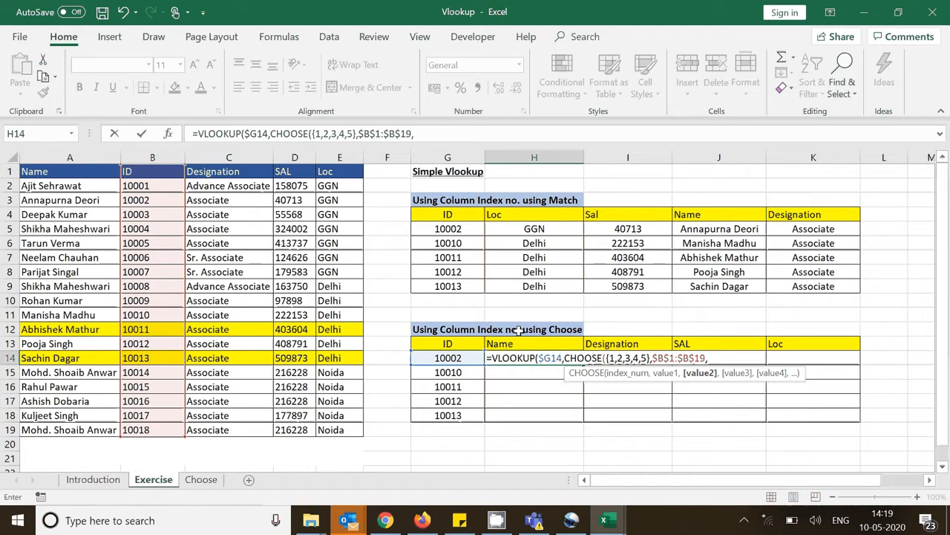
left_click_drag(87, 171, 69, 428)
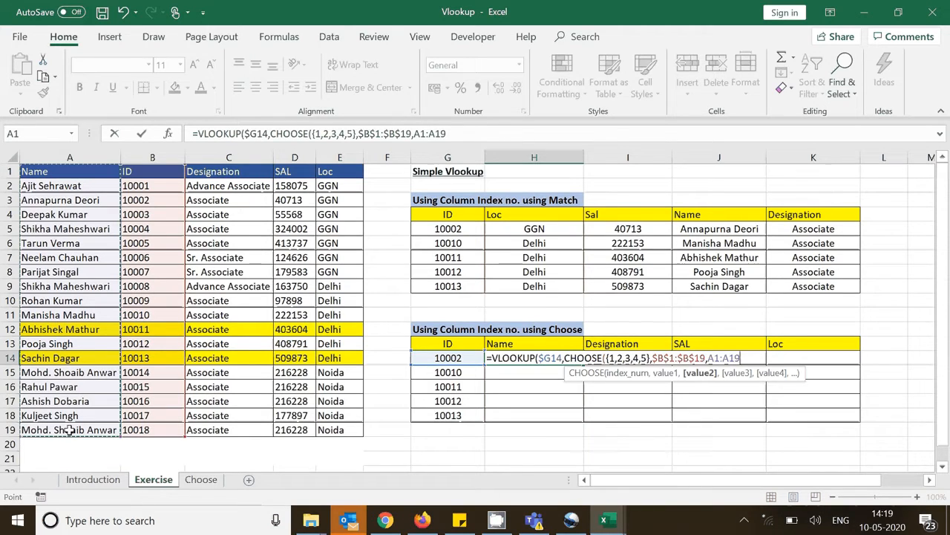
key("F4")
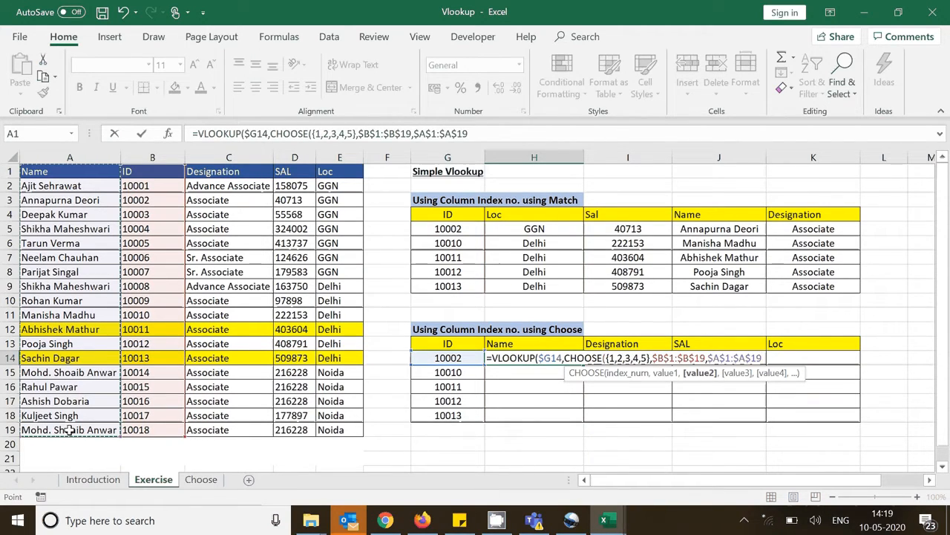
type(",")
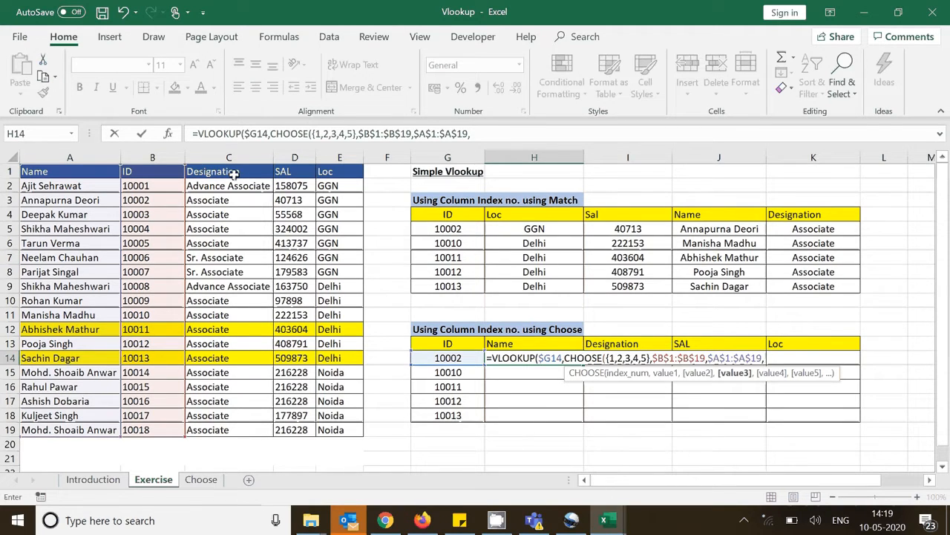
- Add the Designation range $C$1:$C$19 and the SAL range $D$1:$D$19 as the third and fourth CHOOSE values
left_click_drag(228, 175, 223, 429)
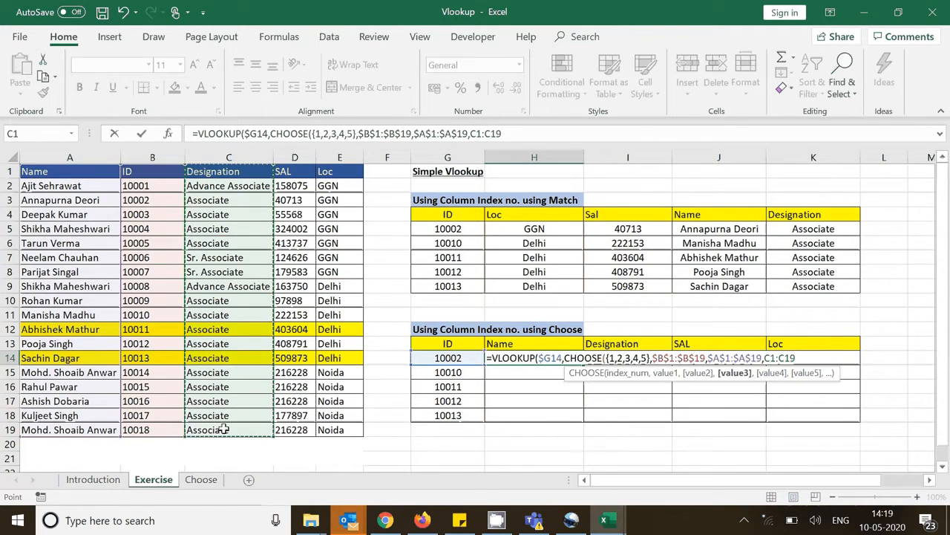
key("F4")
type(",")
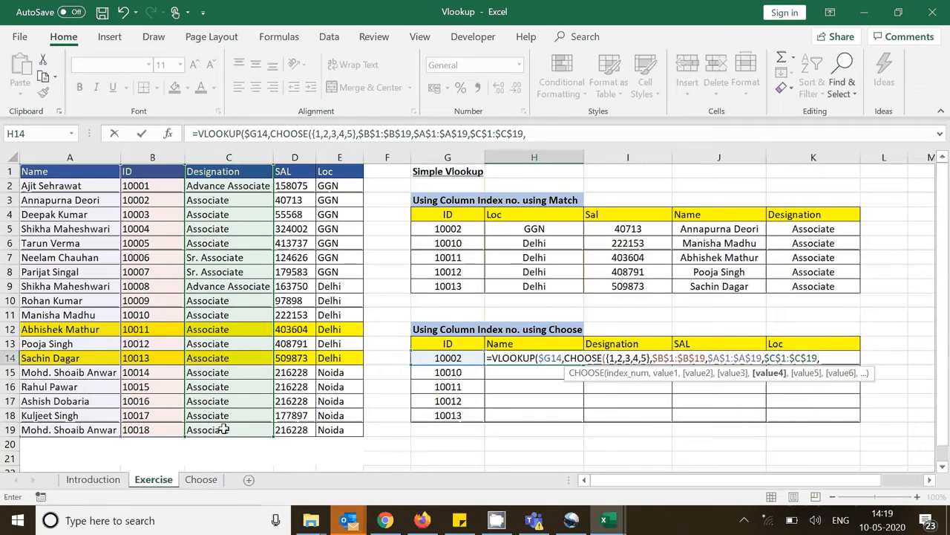
left_click_drag(293, 175, 291, 430)
key("F4")
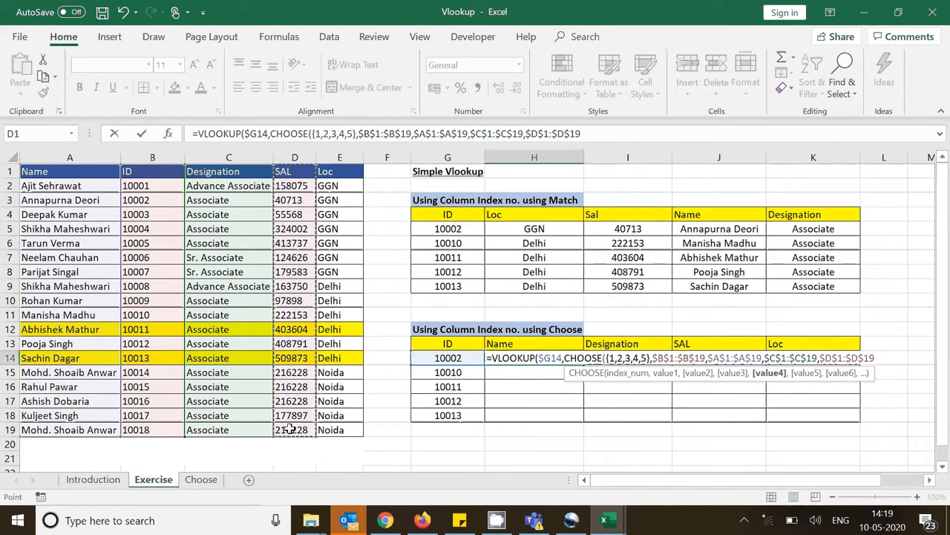
type(",")
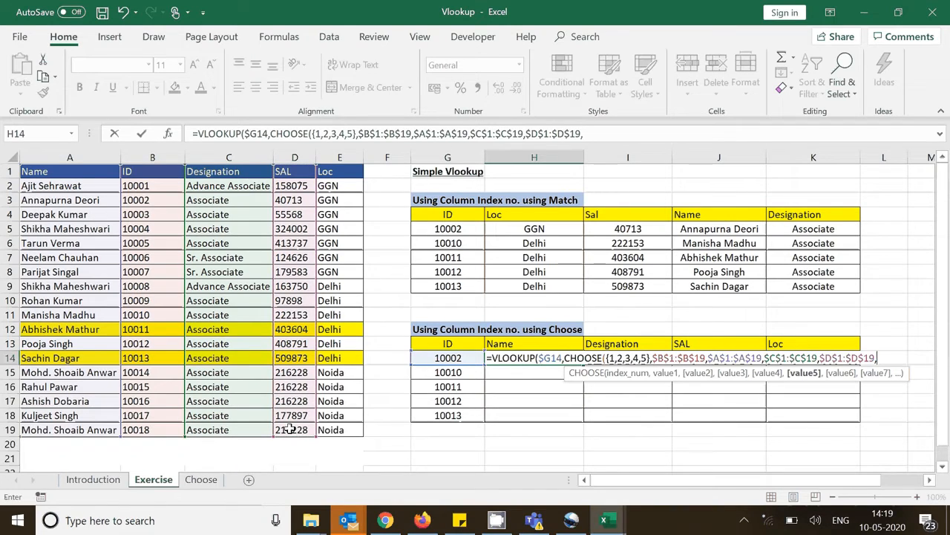
- Add the Loc range $E$1:$E$19 as the fifth CHOOSE value and close the CHOOSE function
left_click(350, 171)
left_click_drag(350, 170, 334, 427)
key("F4")
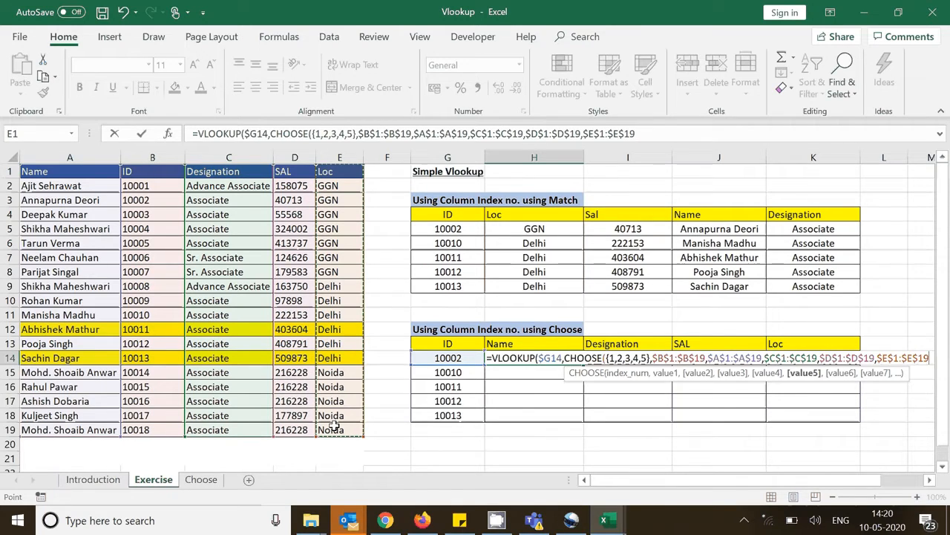
type(")")
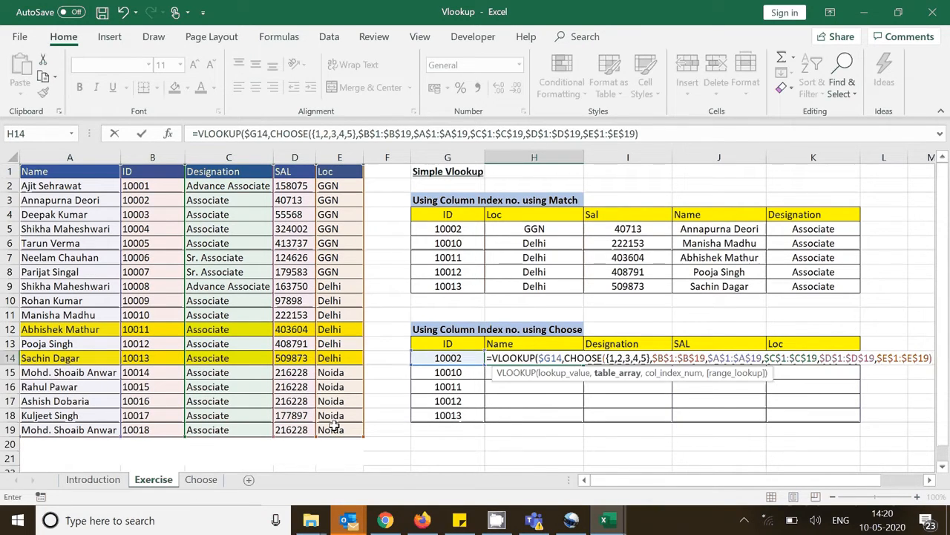
type(",")
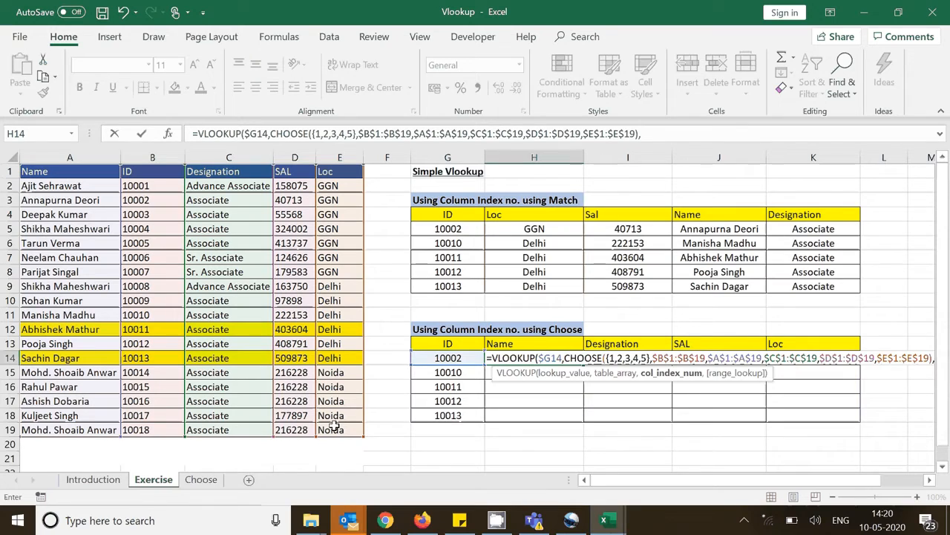
- Complete the H14 formula with COLUMN(B1) as column index and 0 for exact match, entering it as an array formula
type("clo")
key("BackSpace")
key("BackSpace")
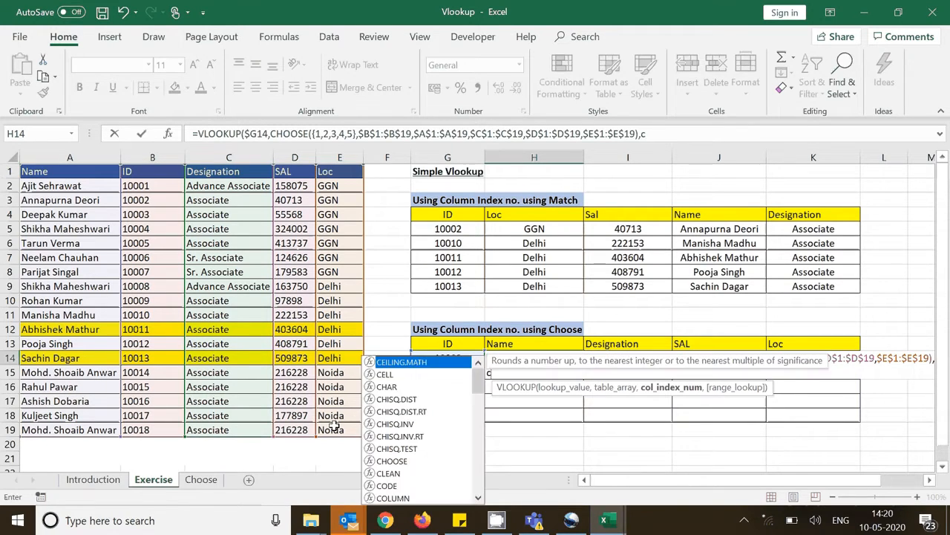
type("ol")
key("Tab")
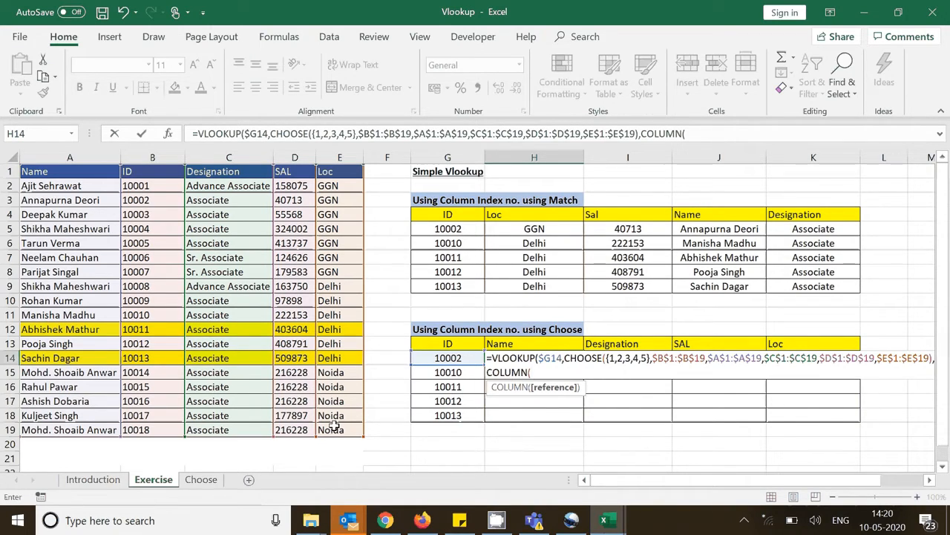
type("B1")
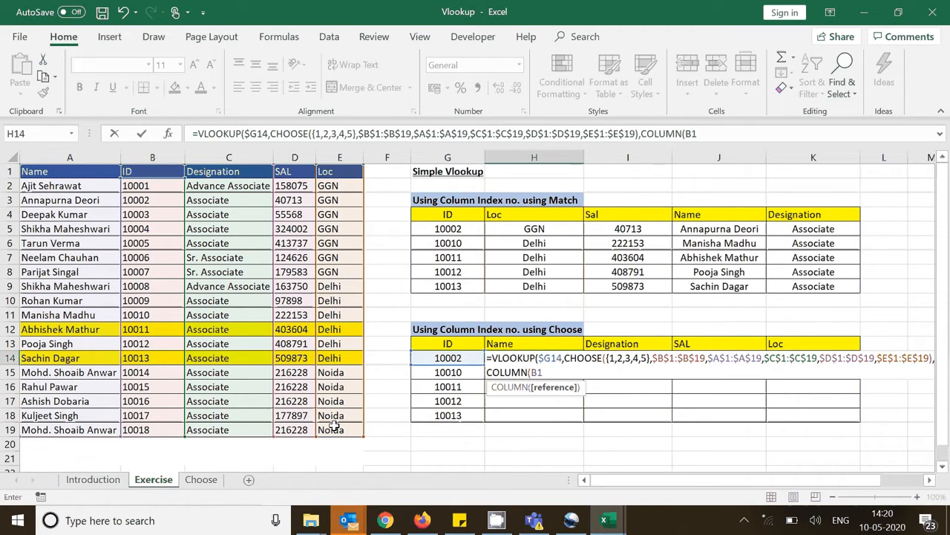
type(")")
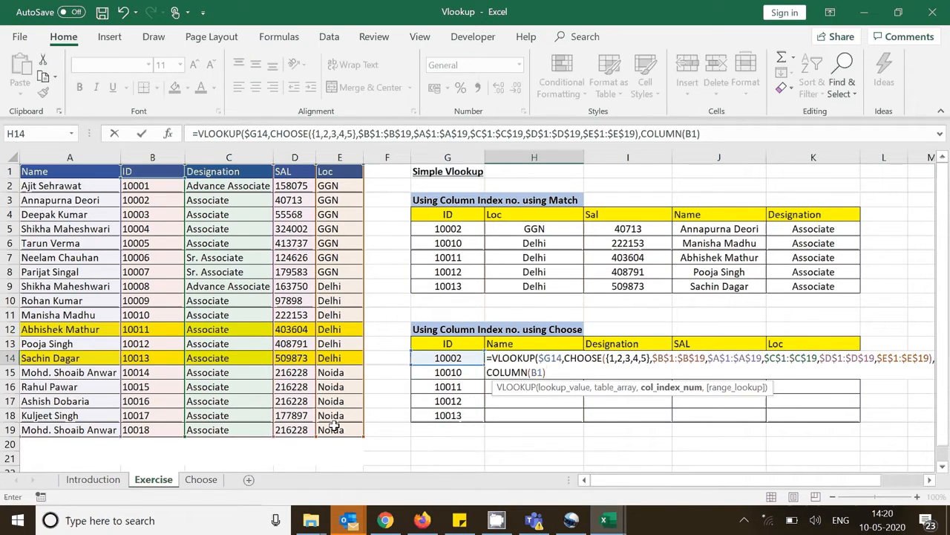
type(",")
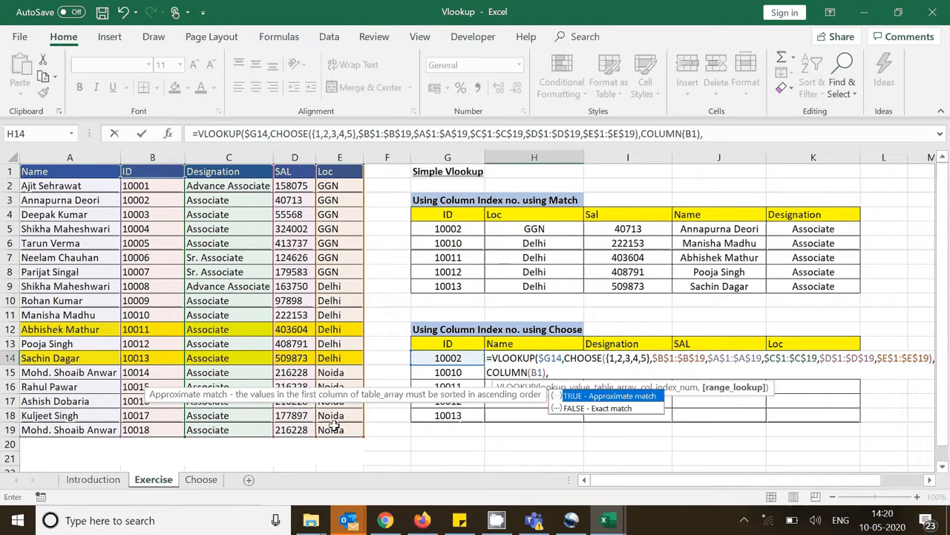
type("0)")
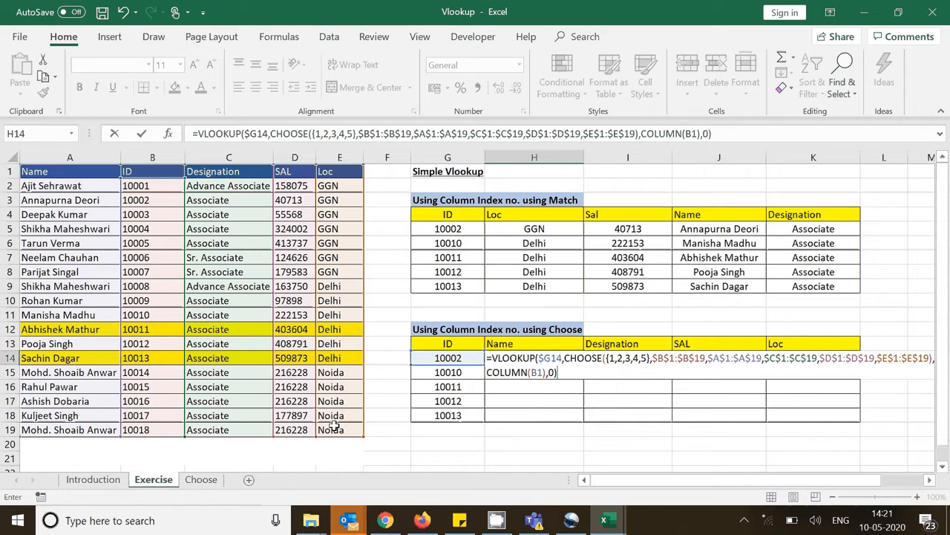
key("ctrl+shift+Return")
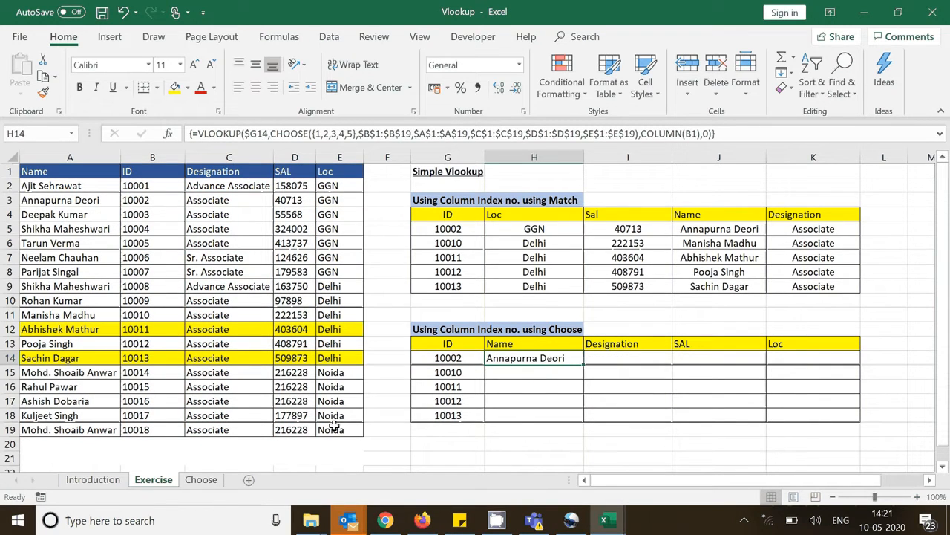
- Fill the H14 array formula down to row 18 and across the Designation, SAL and Loc columns to K18
double_click(583, 365)
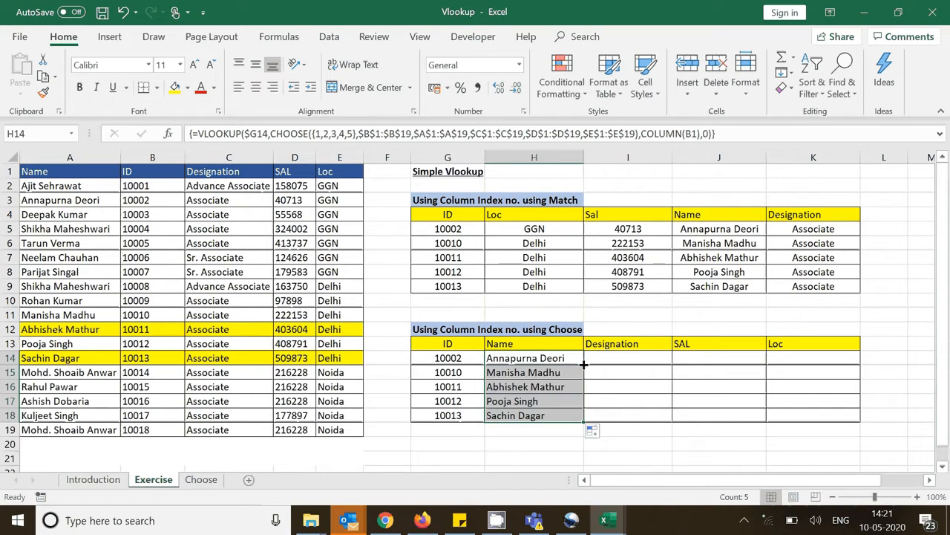
left_click_drag(582, 424, 825, 414)
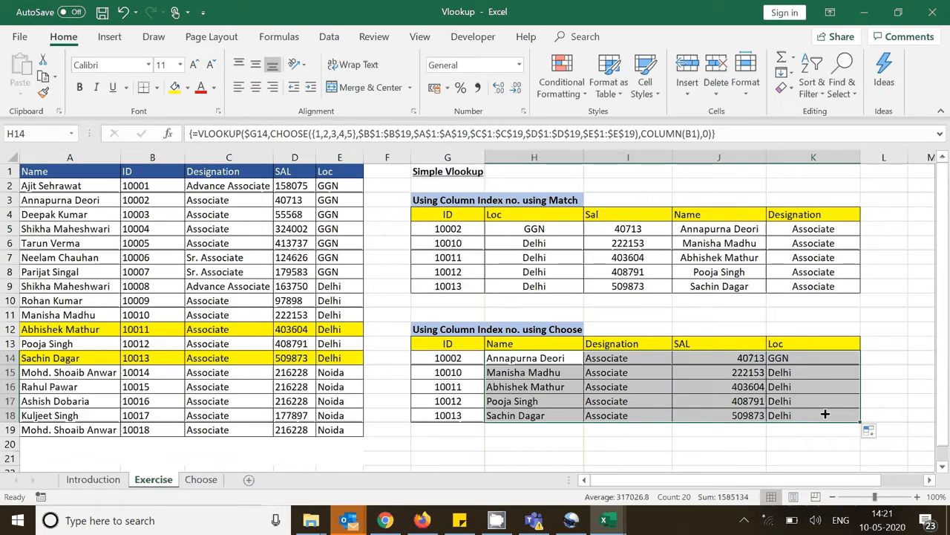
- Compare the Choose table's ID and Name columns with the source order in A1:B19 and review the H14 formula
left_click(450, 343)
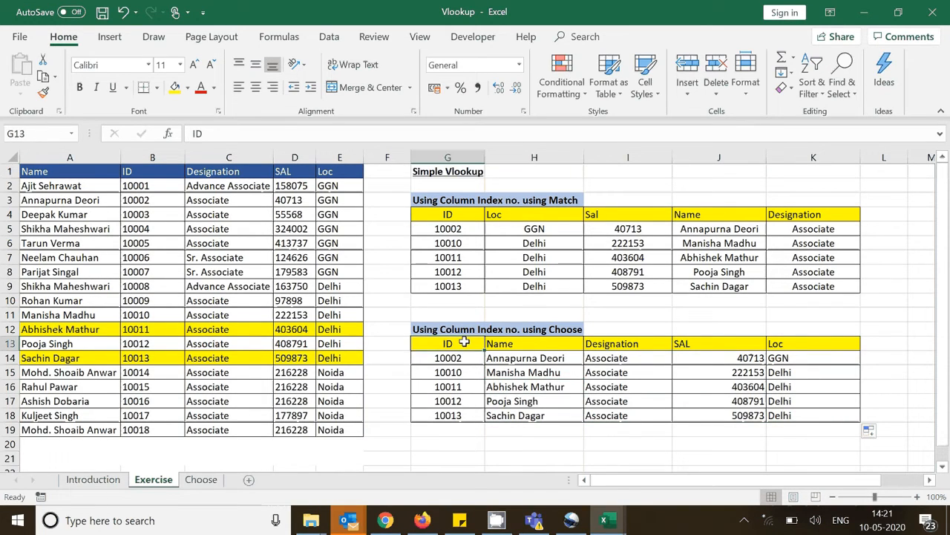
left_click_drag(464, 341, 518, 416)
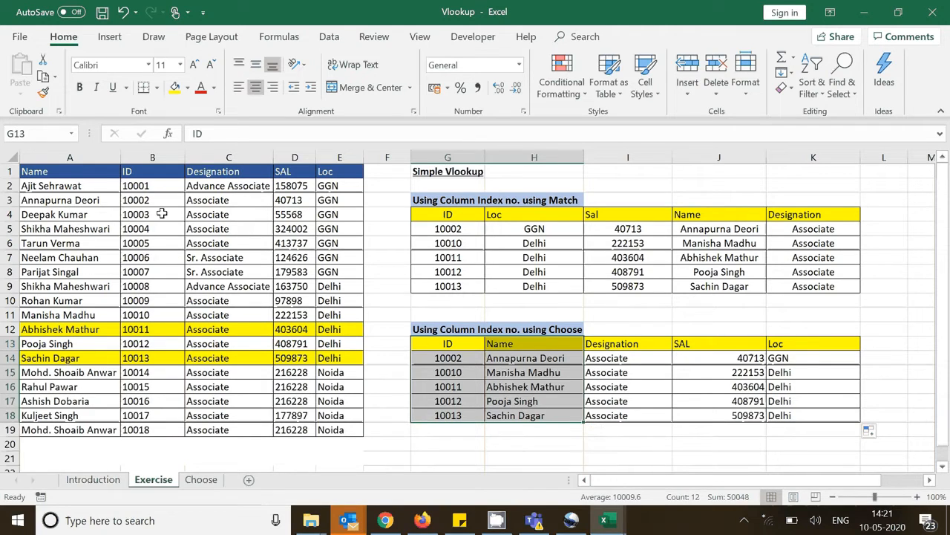
left_click_drag(149, 172, 152, 429)
left_click_drag(95, 176, 129, 429)
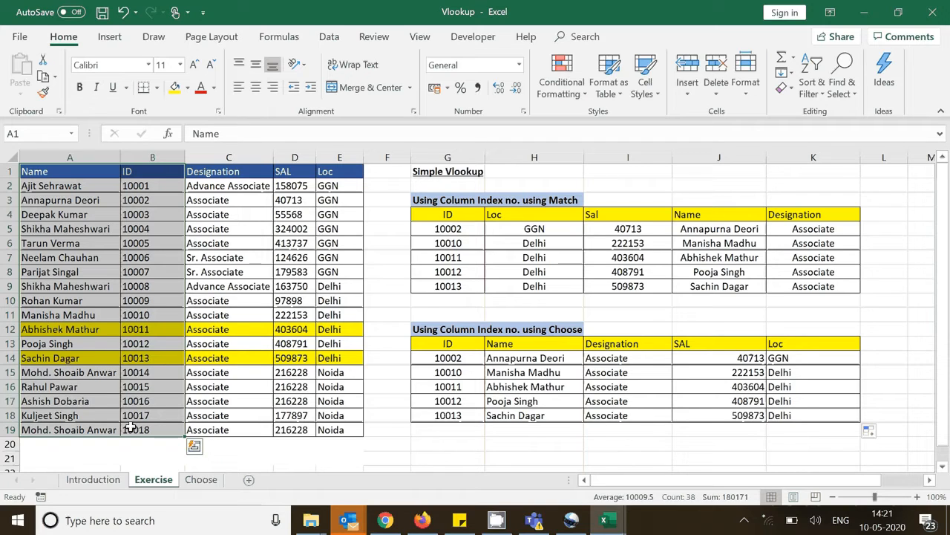
left_click(546, 357)
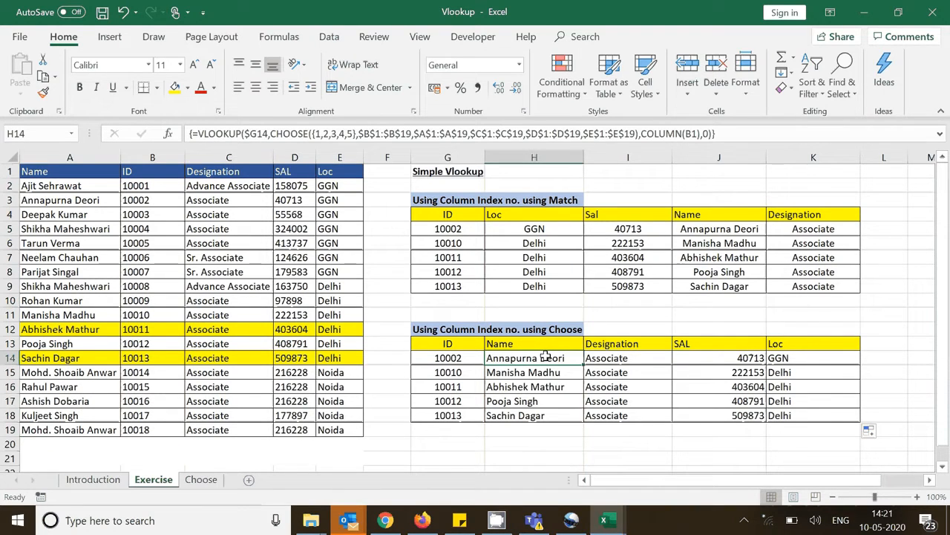